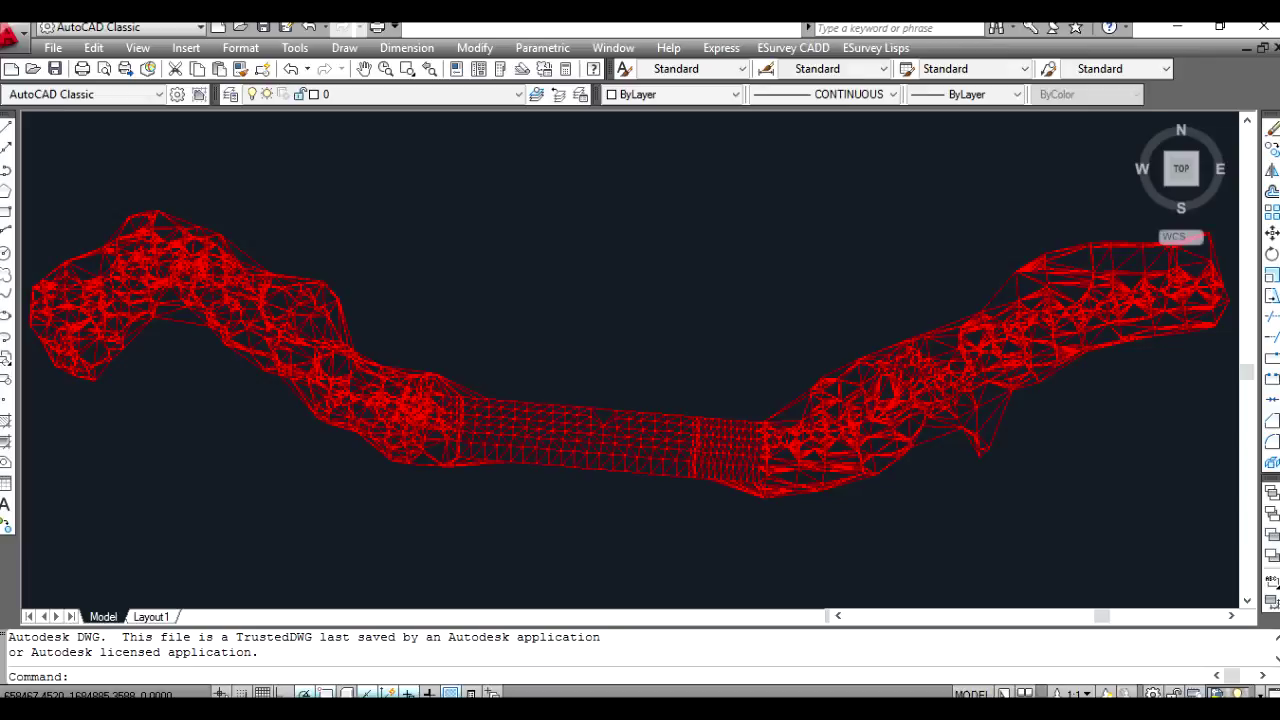
Step: Orbit the red TIN surface to view it from the side
middle_click_drag(1060, 400, 1067, 461, "ctrl+shift")
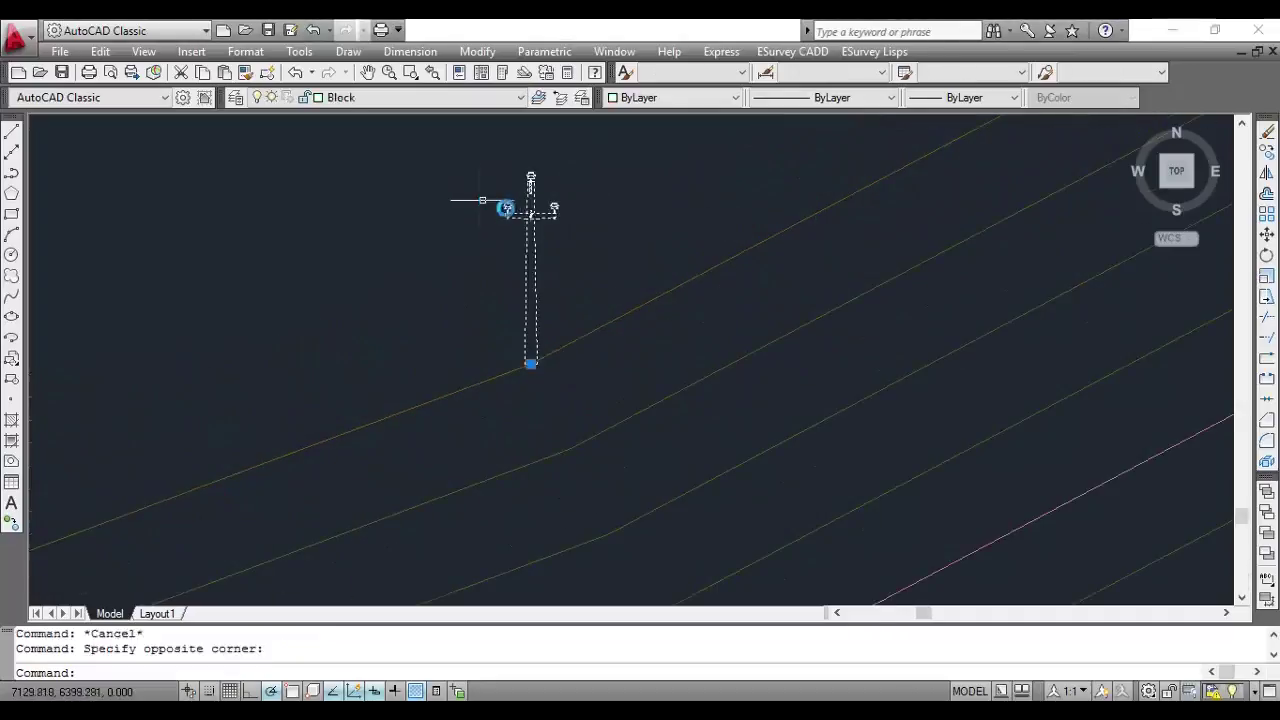
Step: Look up the pole block's name and inspect an existing elevation label without changing anything
double_click(526, 203)
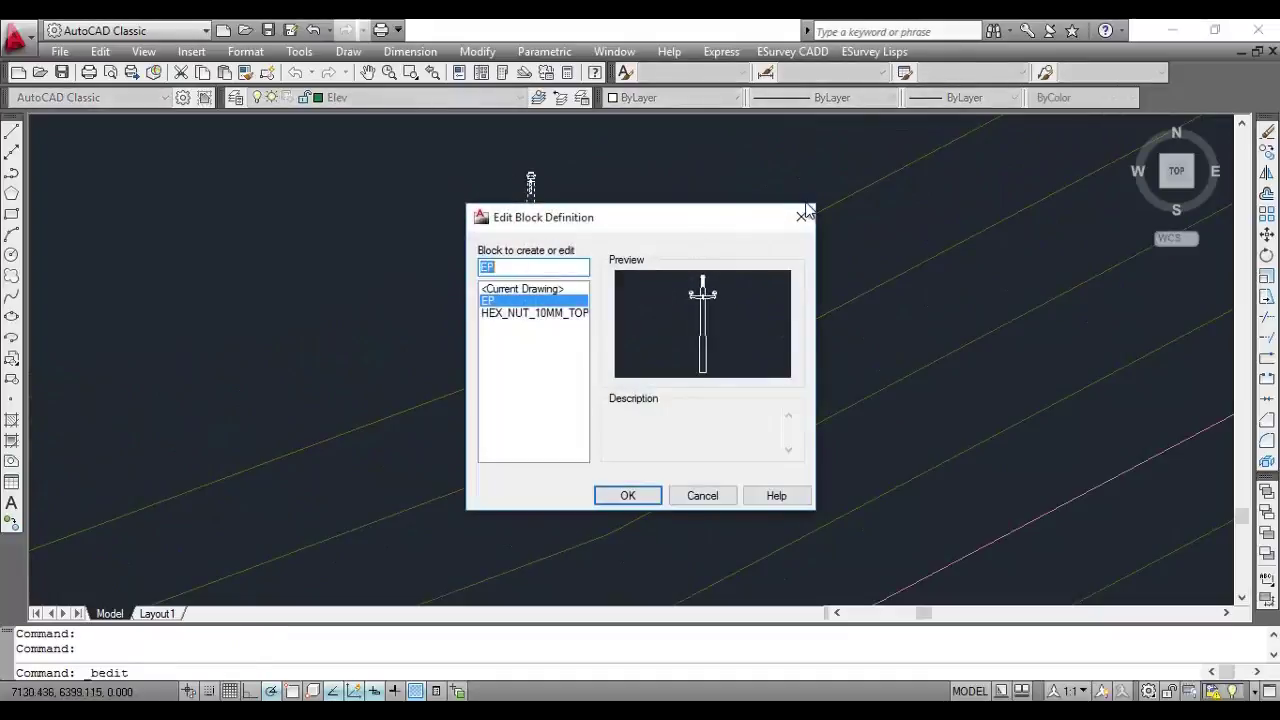
left_click(805, 215)
scroll(451, 246, "down", 4)
scroll(345, 362, "up", 4)
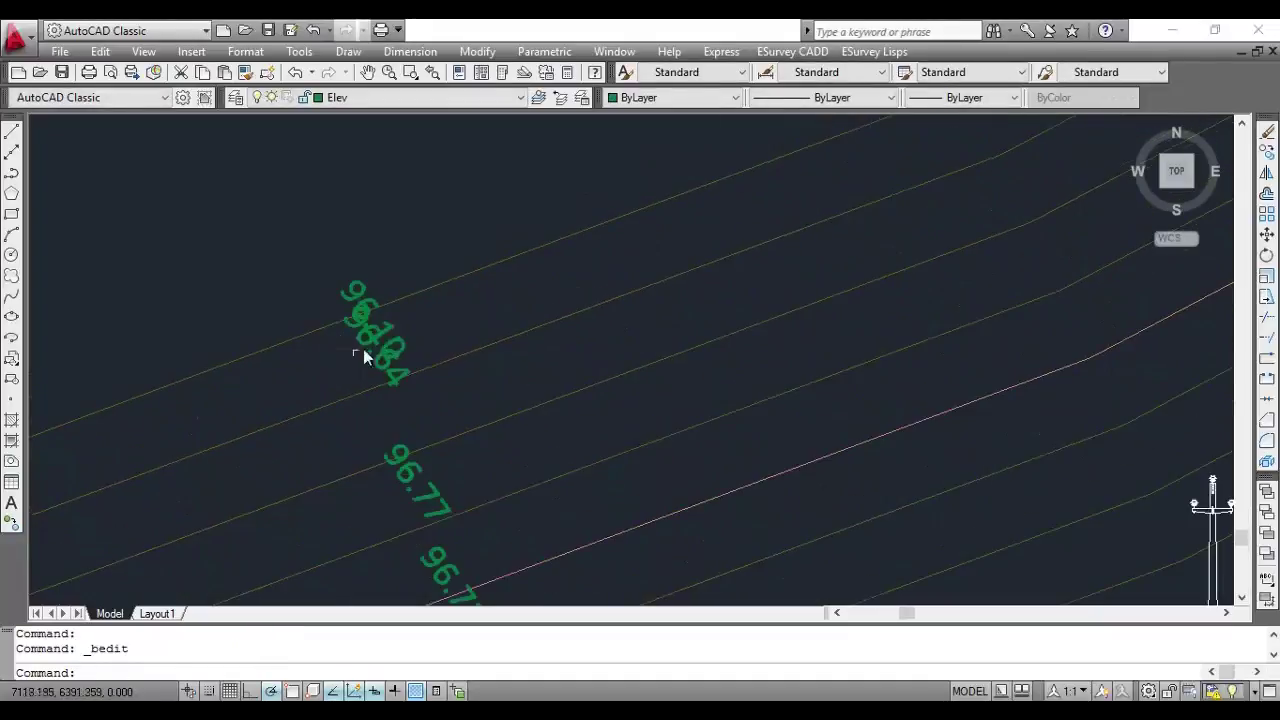
left_click(384, 343)
scroll(297, 182, "down", 3)
key("Escape")
left_click(581, 362)
key("Escape")
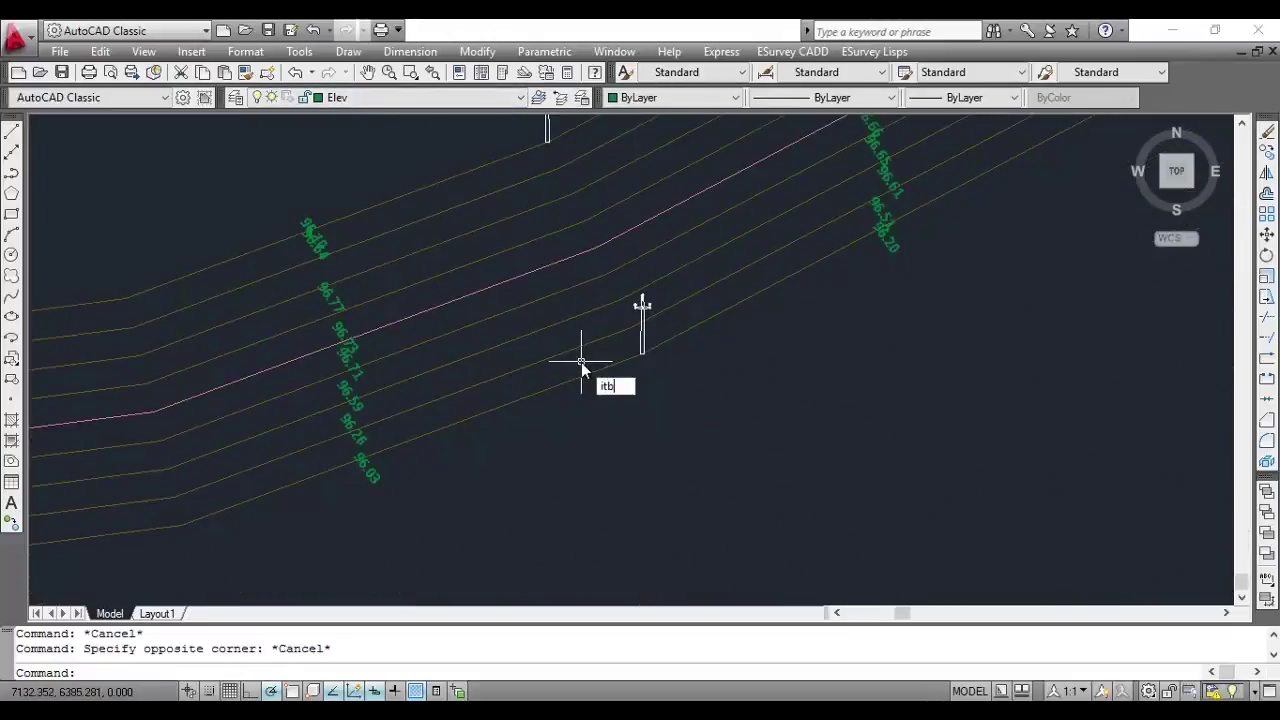
Step: Run ITB64 on block EP to label the poles with TIN elevations, e.g. 96.119
type("itb64")
key("Return")
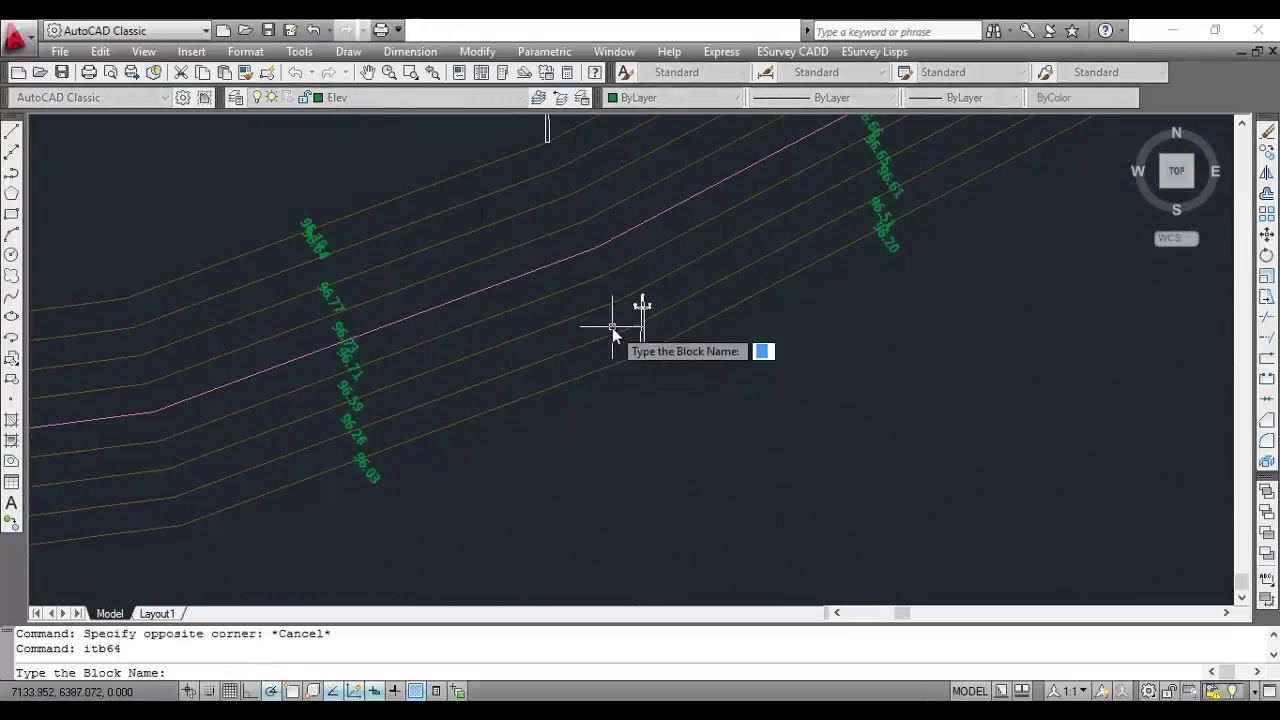
type("EP")
key("Return")
scroll(632, 346, "up", 5)
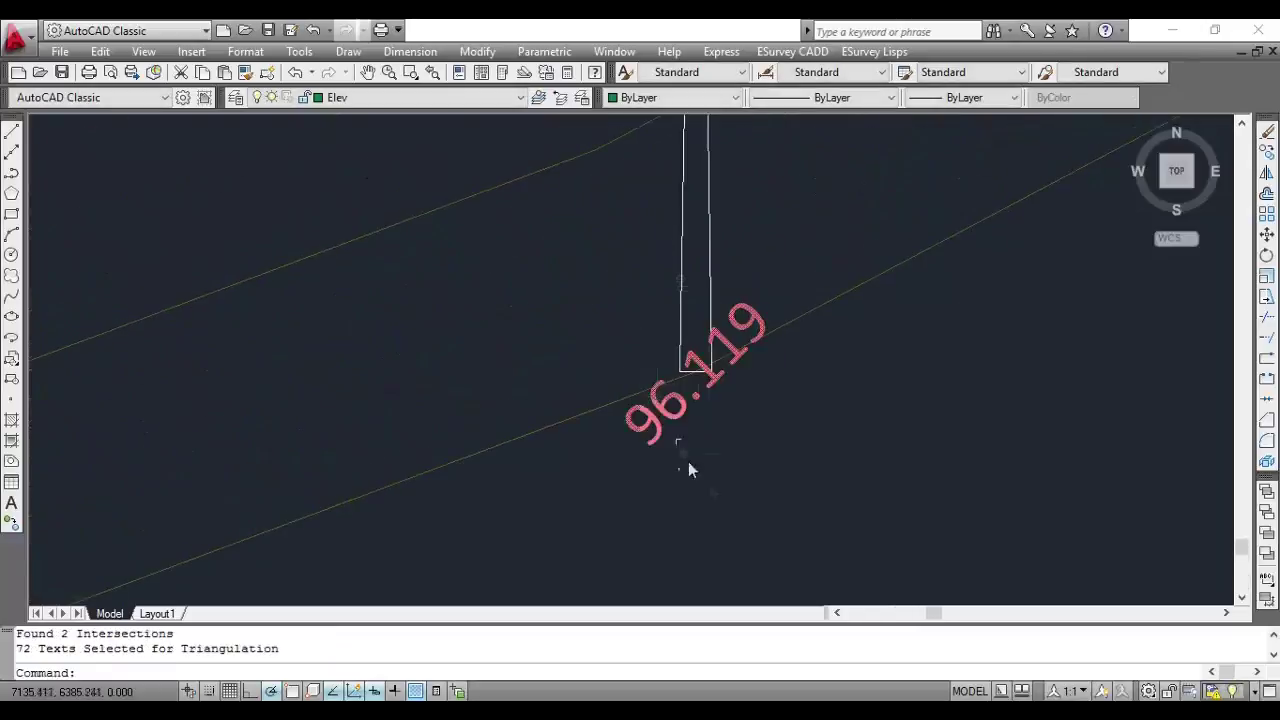
scroll(689, 466, "down", 4)
scroll(595, 255, "up", 5)
scroll(500, 294, "down", 3)
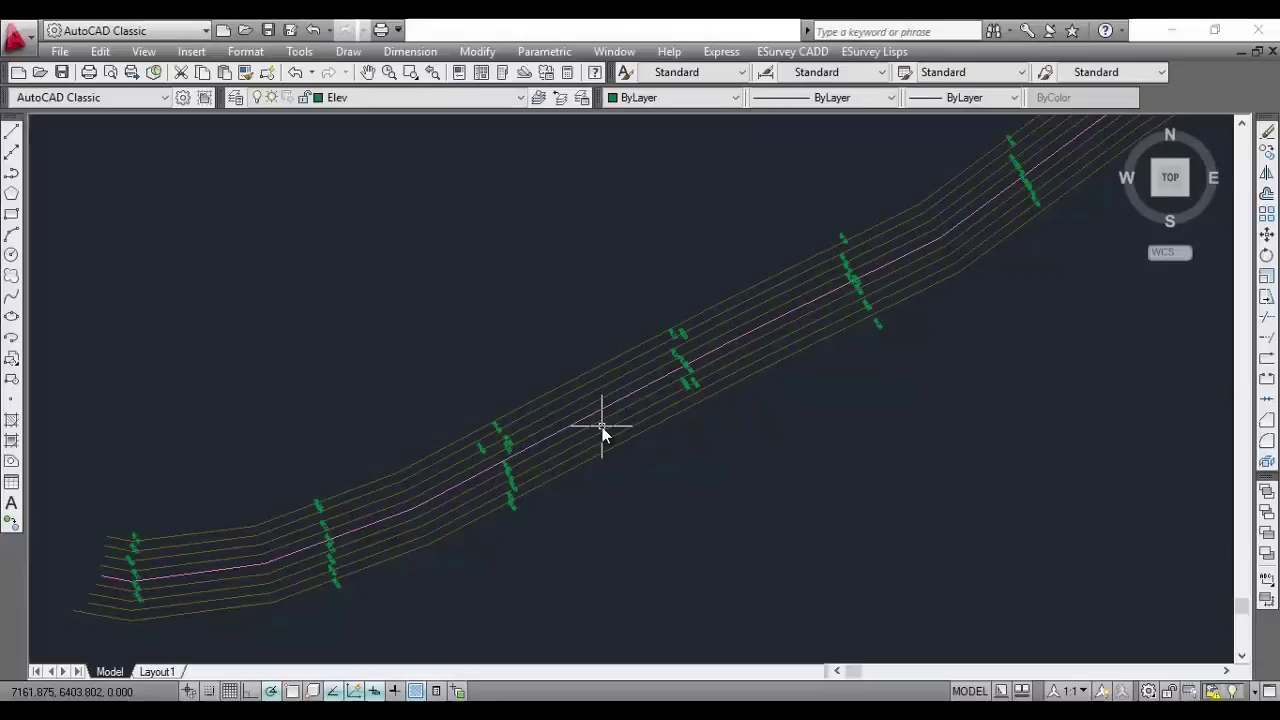
Step: Interpolate a 96.77 elevation at a picked road point using ITP with 50.00 scanning radius
scroll(602, 427, "up", 4)
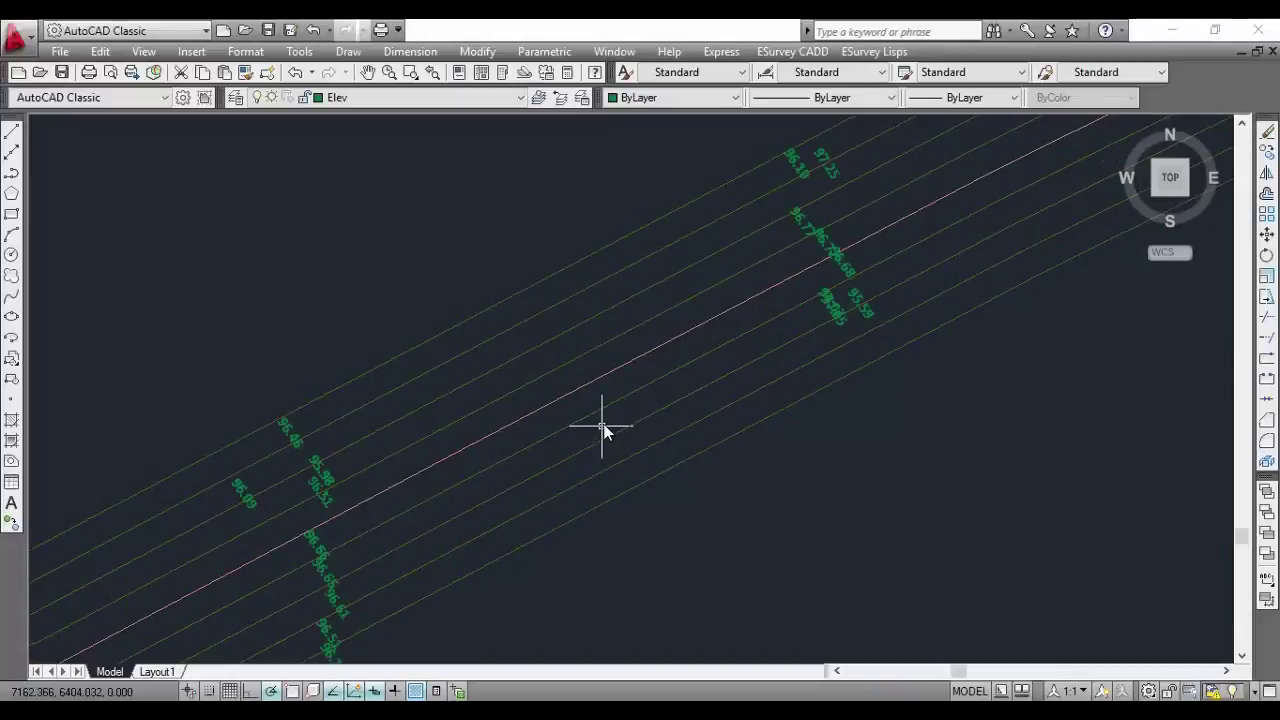
left_click(805, 51)
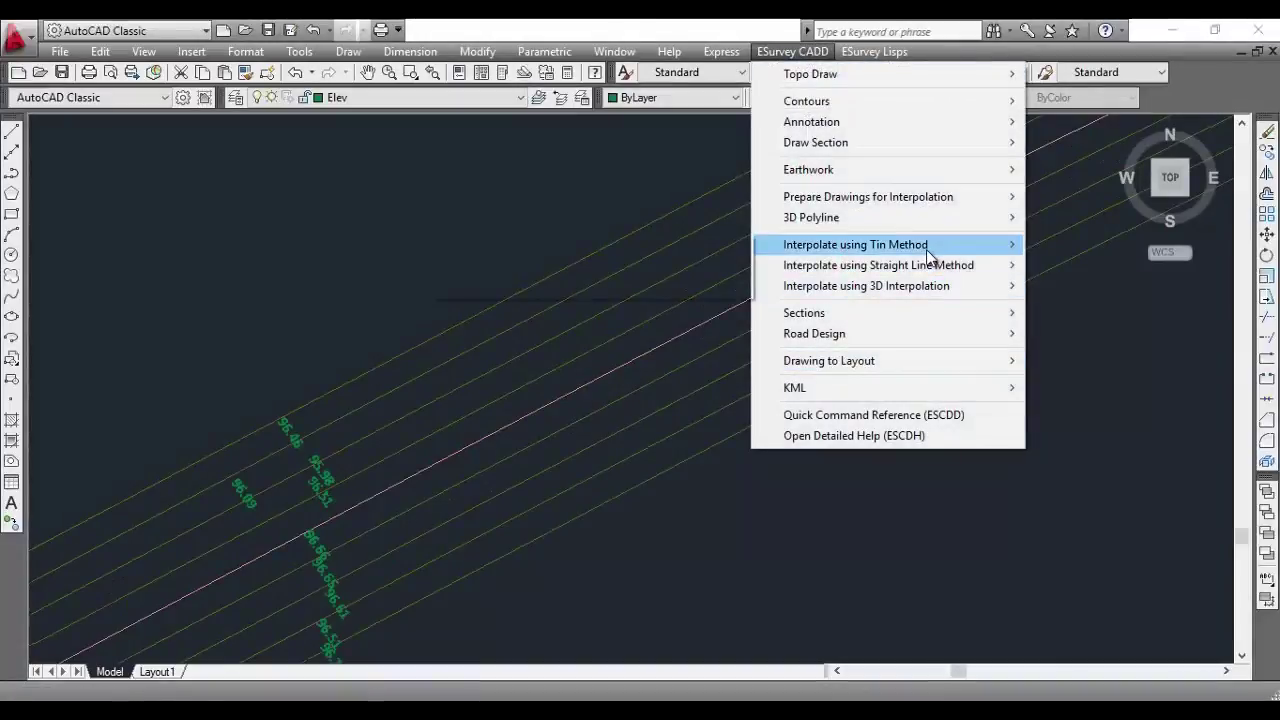
mouse_move(925, 248)
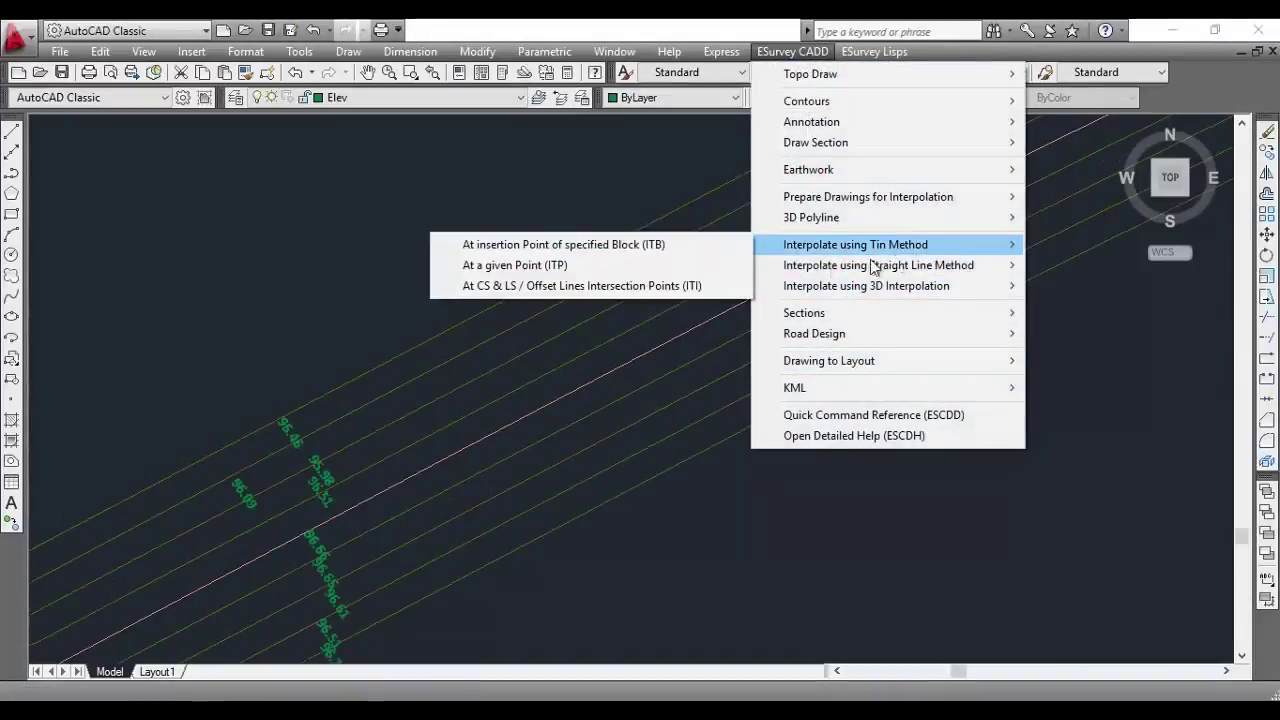
left_click(544, 265)
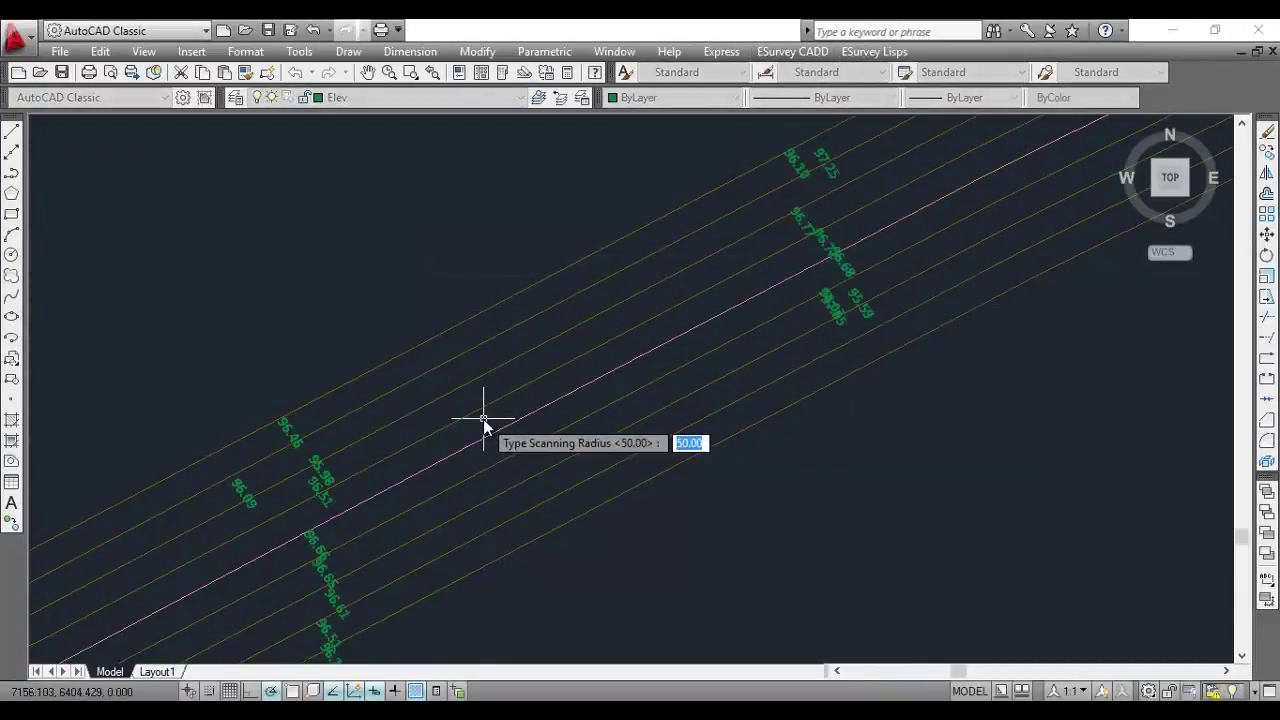
key("Return")
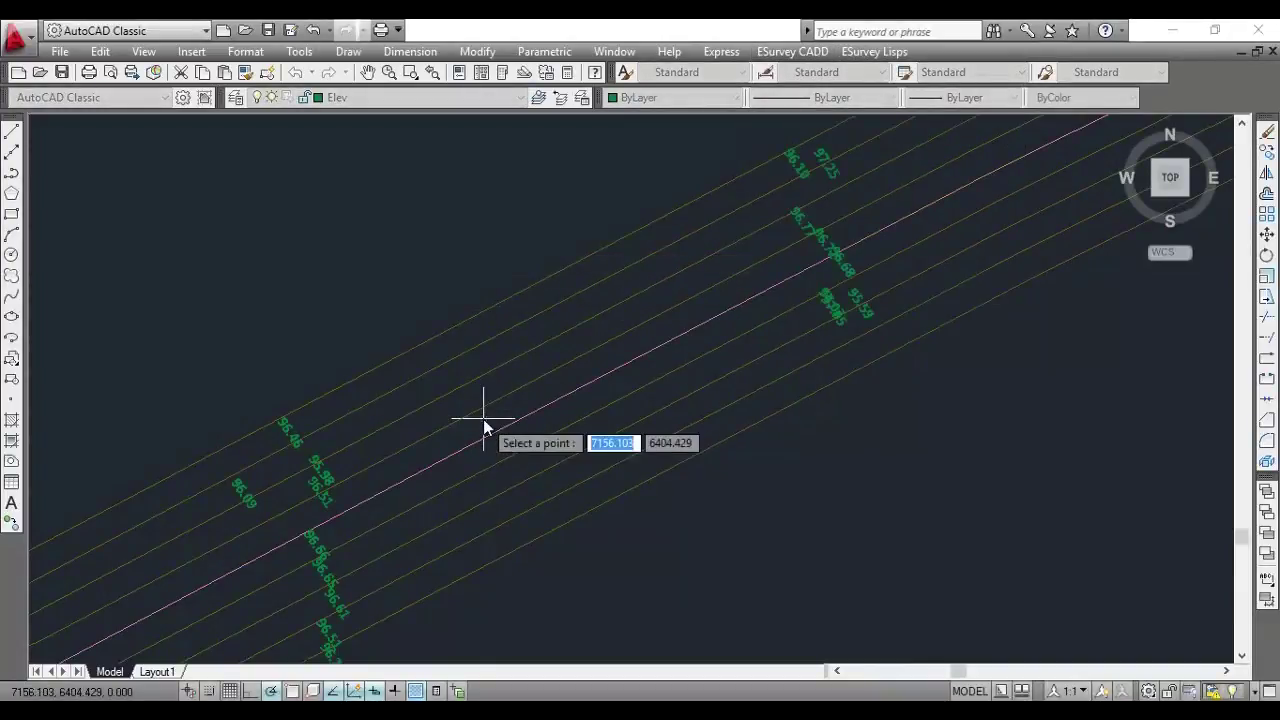
left_click(483, 419)
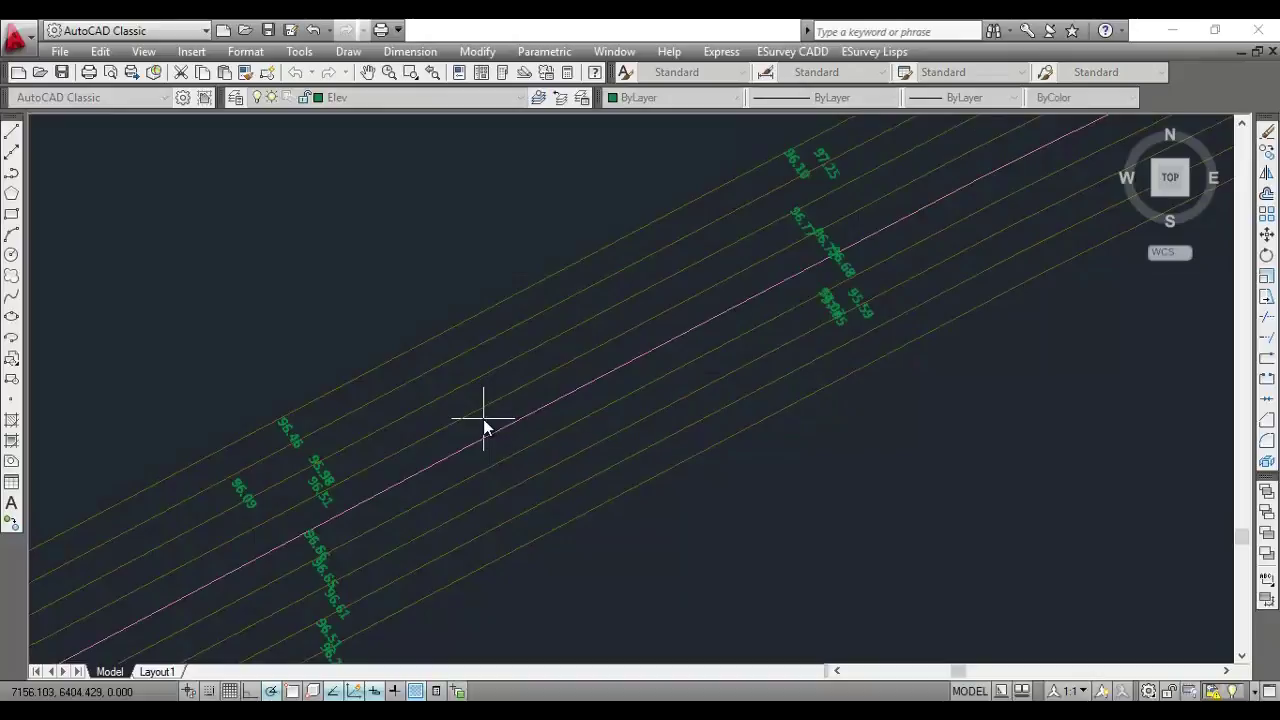
left_click(620, 390)
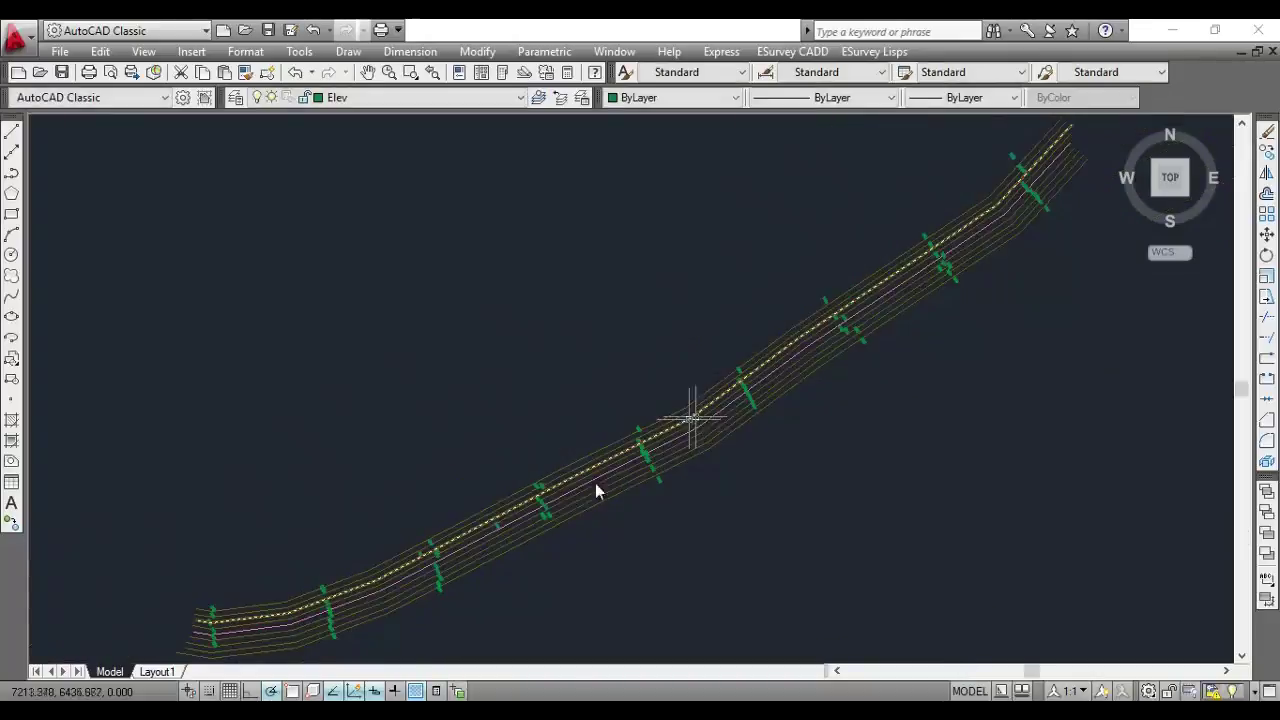
Step: Zoom Window into the road section around the new label
type("z")
key("Return")
type("w")
key("Return")
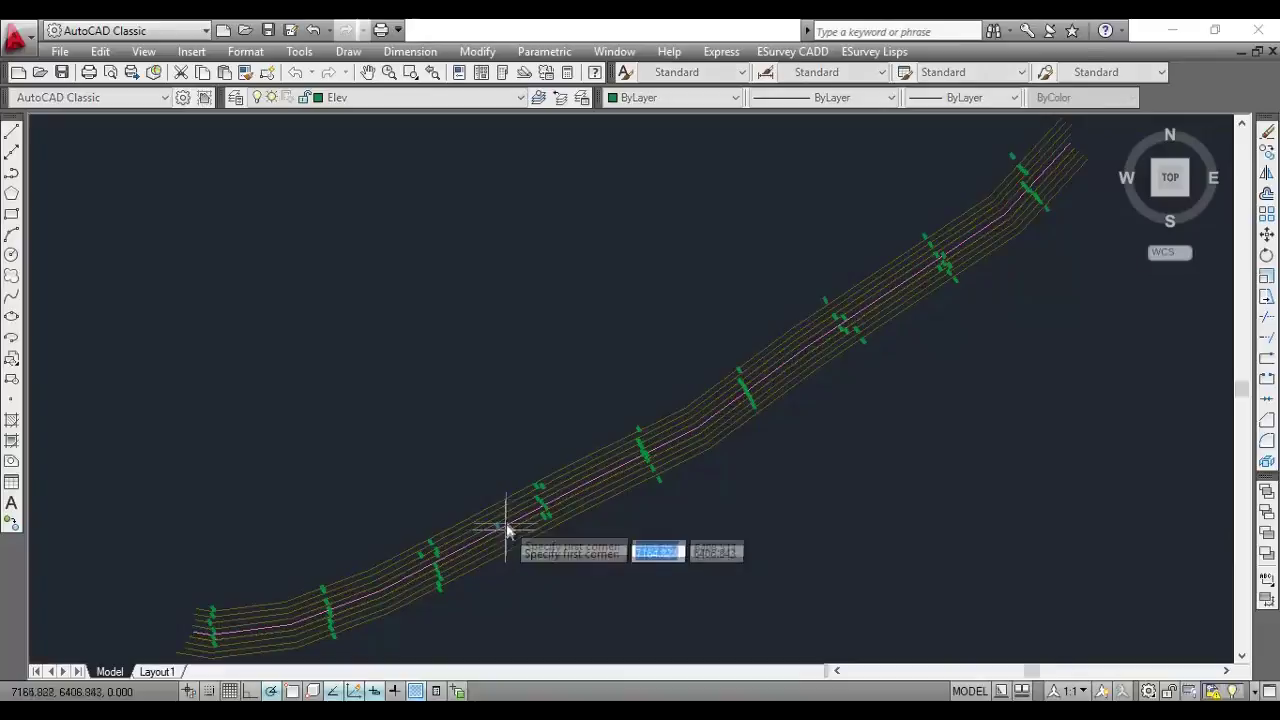
left_click(480, 512)
left_click(524, 550)
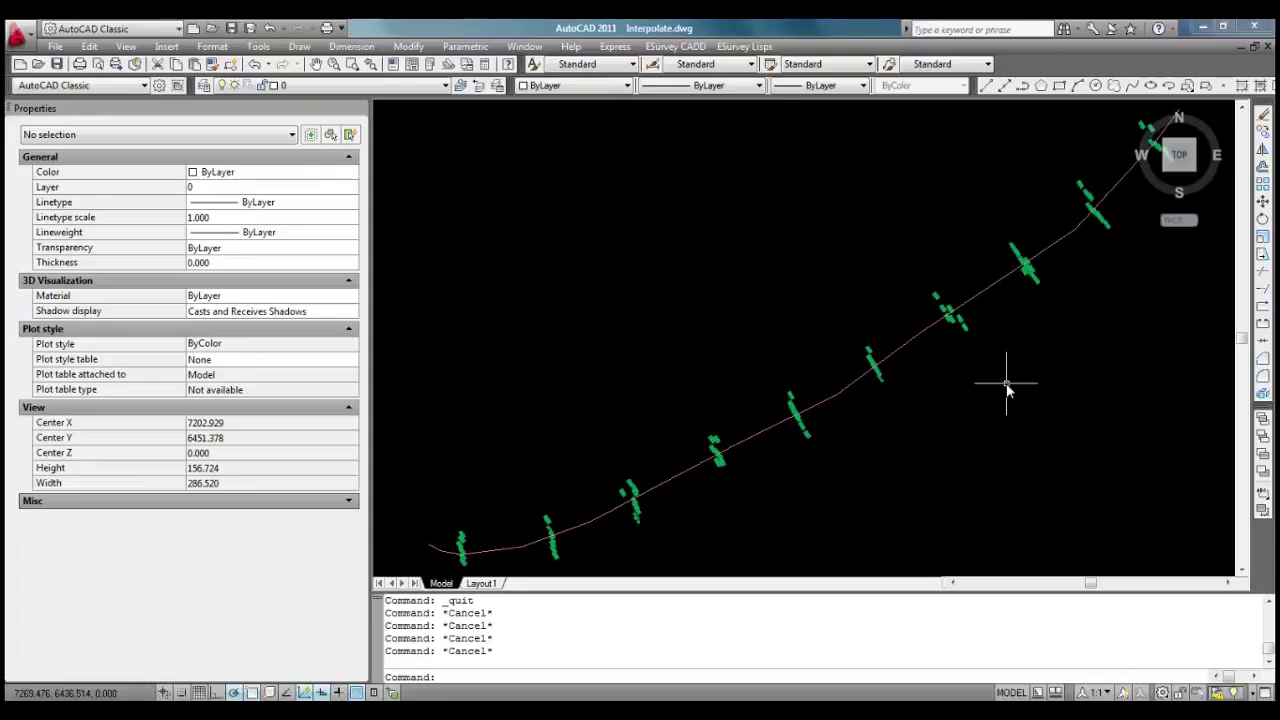
Step: Select the road alignment polyline to check it, then clear the selection
left_click(980, 345)
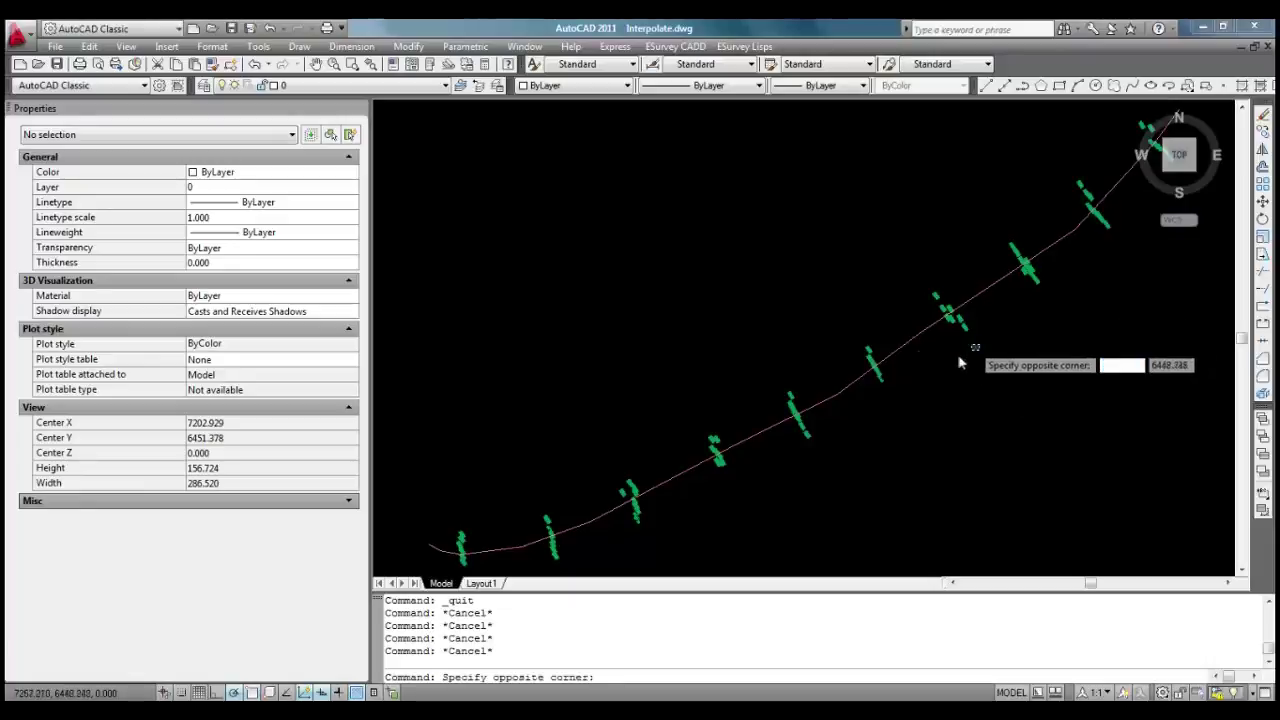
key("Escape")
left_click(899, 363)
left_click(897, 358)
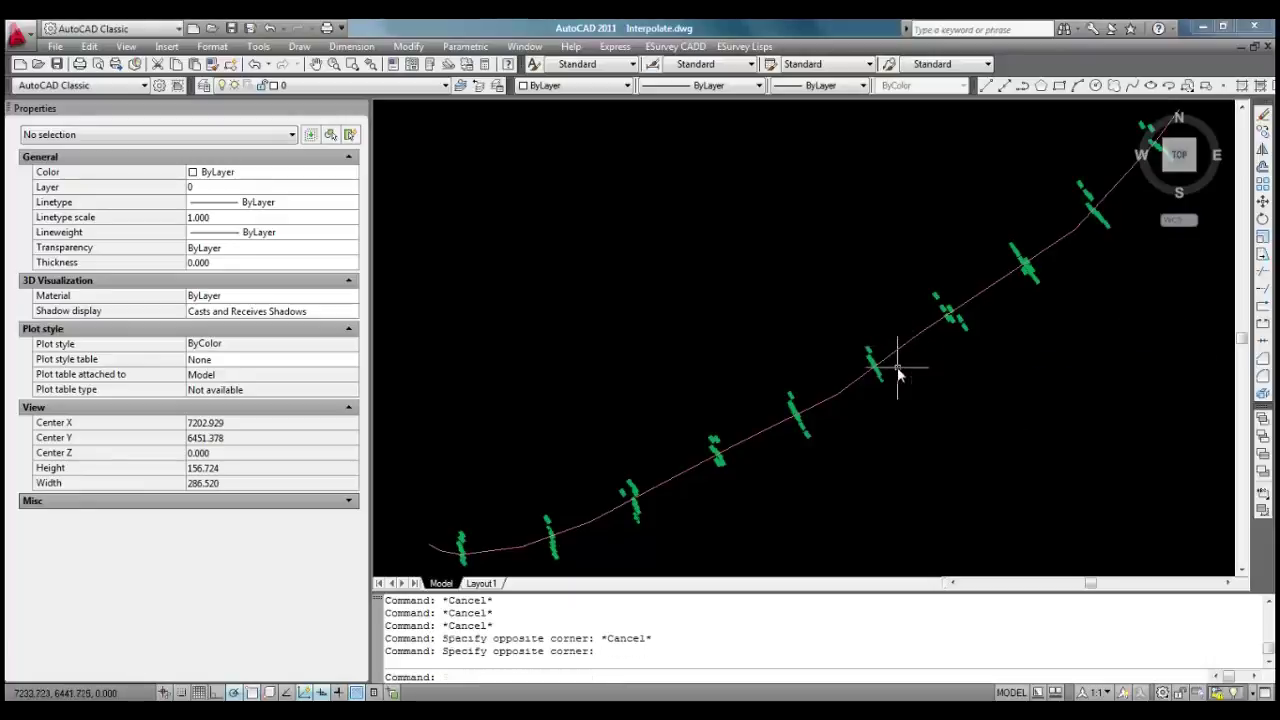
left_click(892, 340)
left_click(904, 338)
key("Escape")
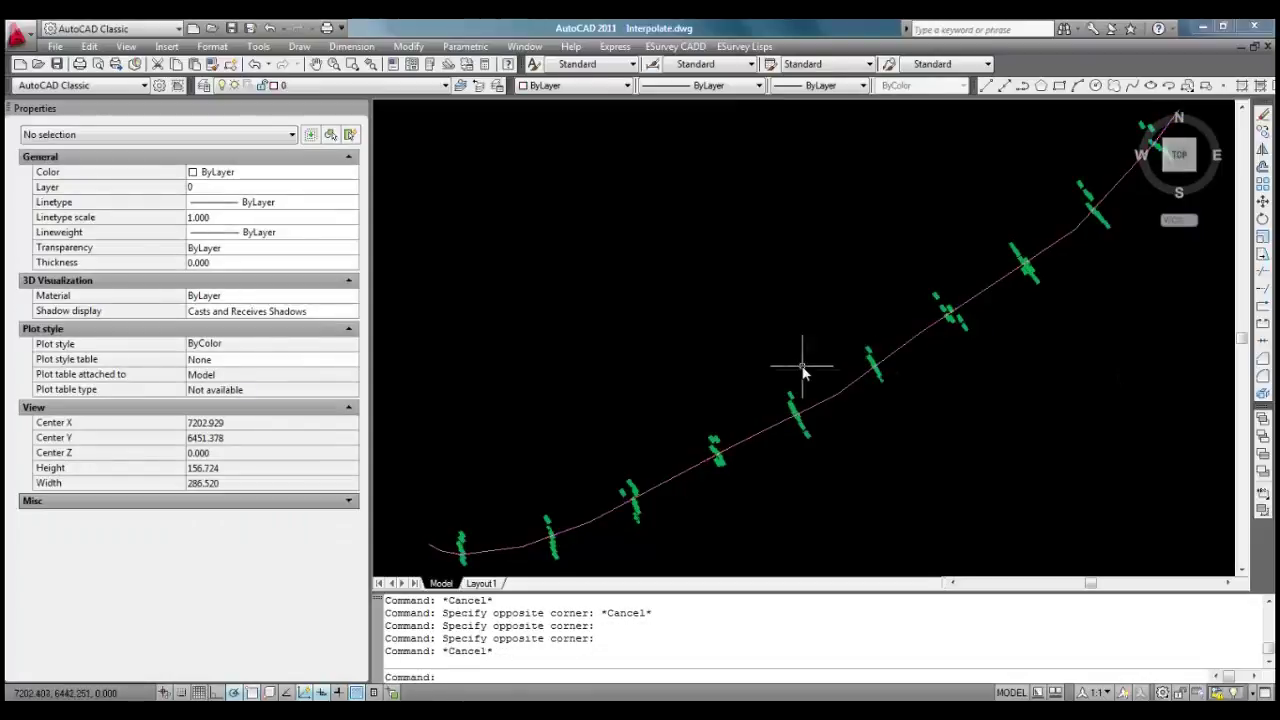
Step: Offset the road alignment 3 units to the upper and lower sides
type("o")
key("Return")
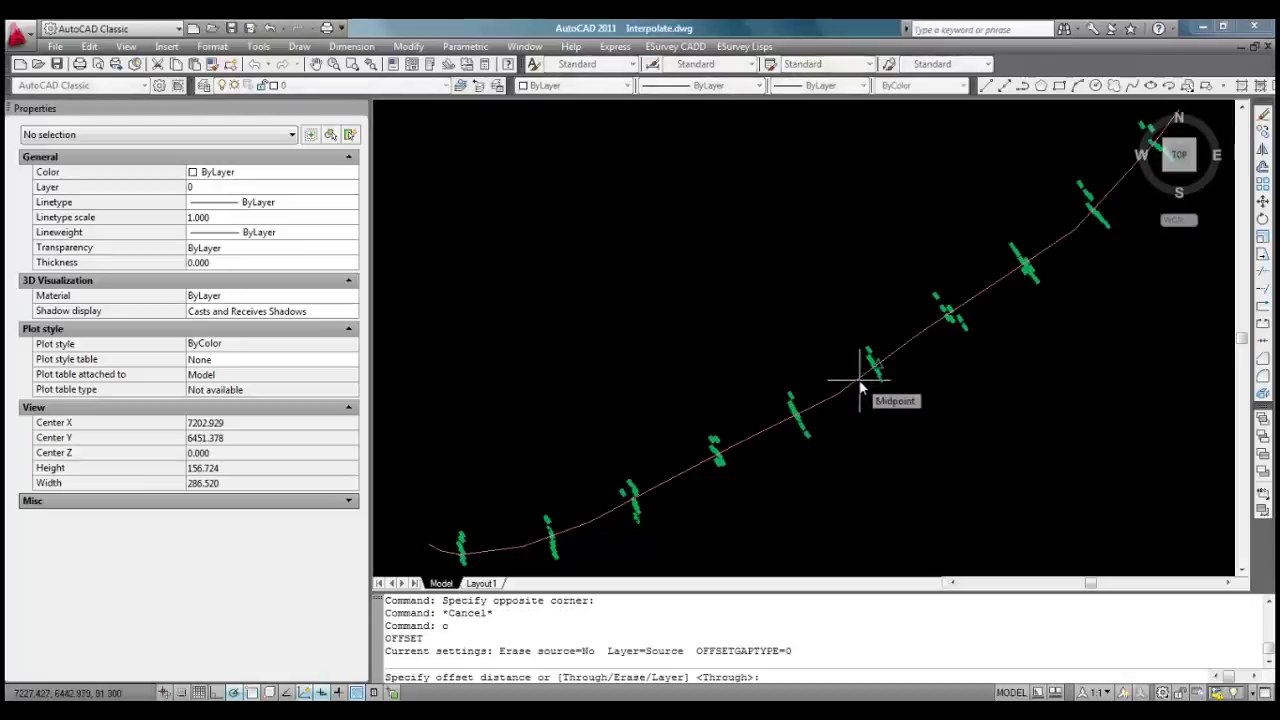
type("3")
key("Return")
left_click(854, 388)
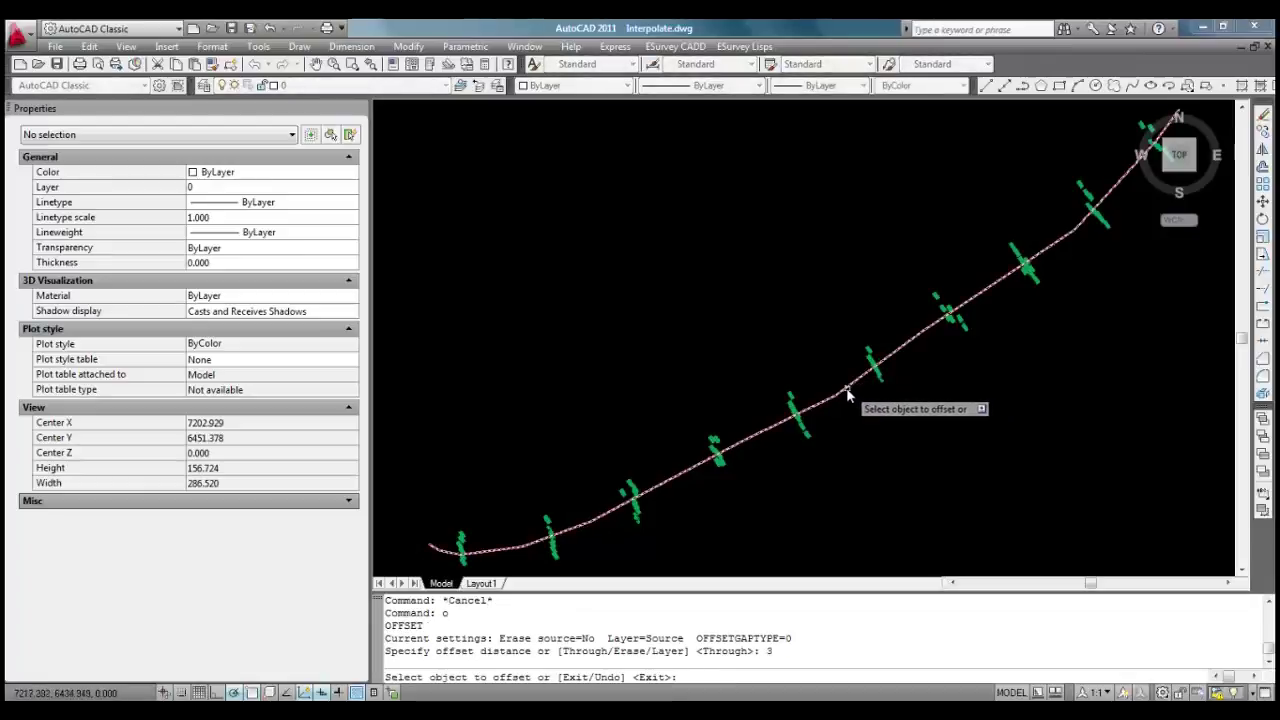
left_click(835, 363)
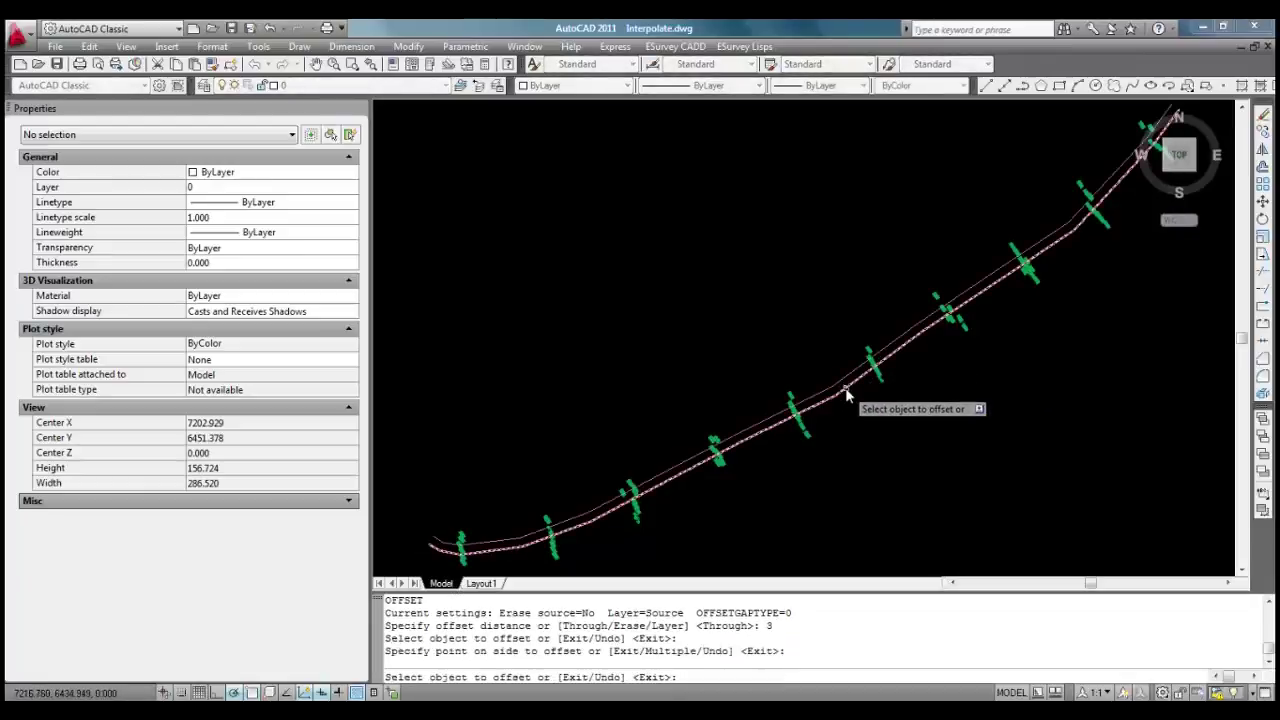
left_click(850, 396)
left_click(873, 449)
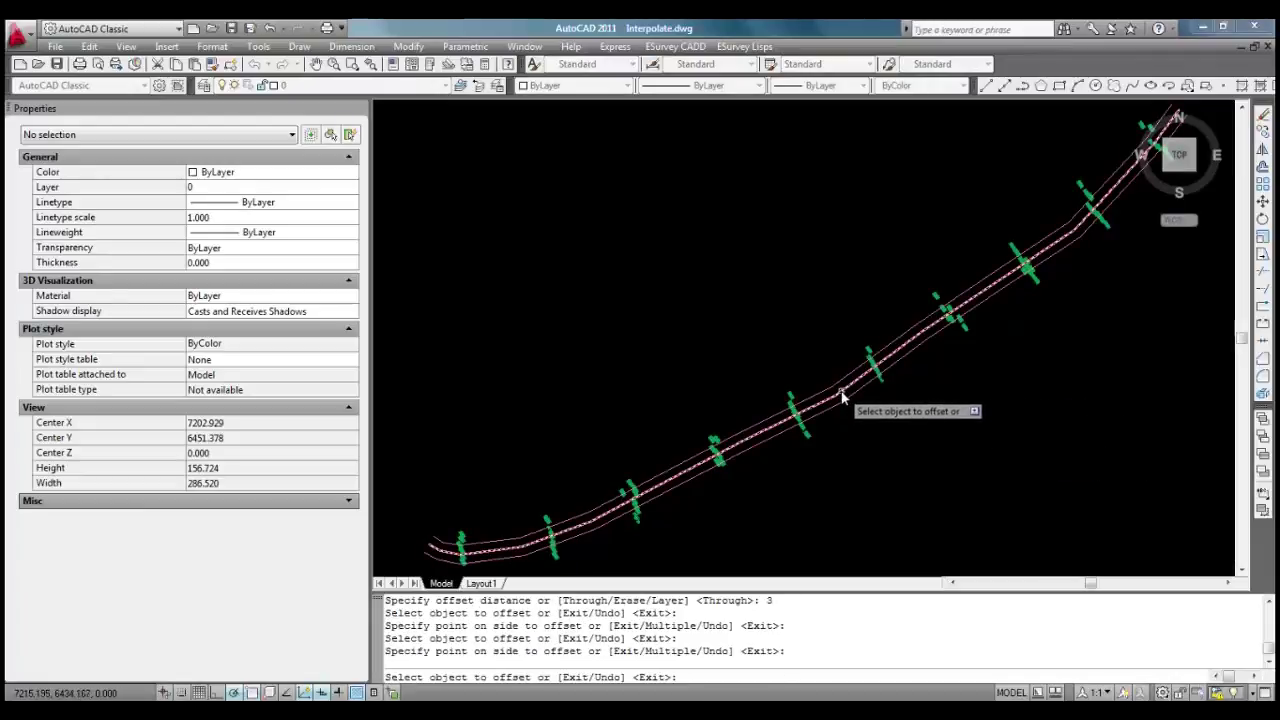
Step: Offset both new lines a further 3 units outward, giving two lines per side
left_click(843, 396)
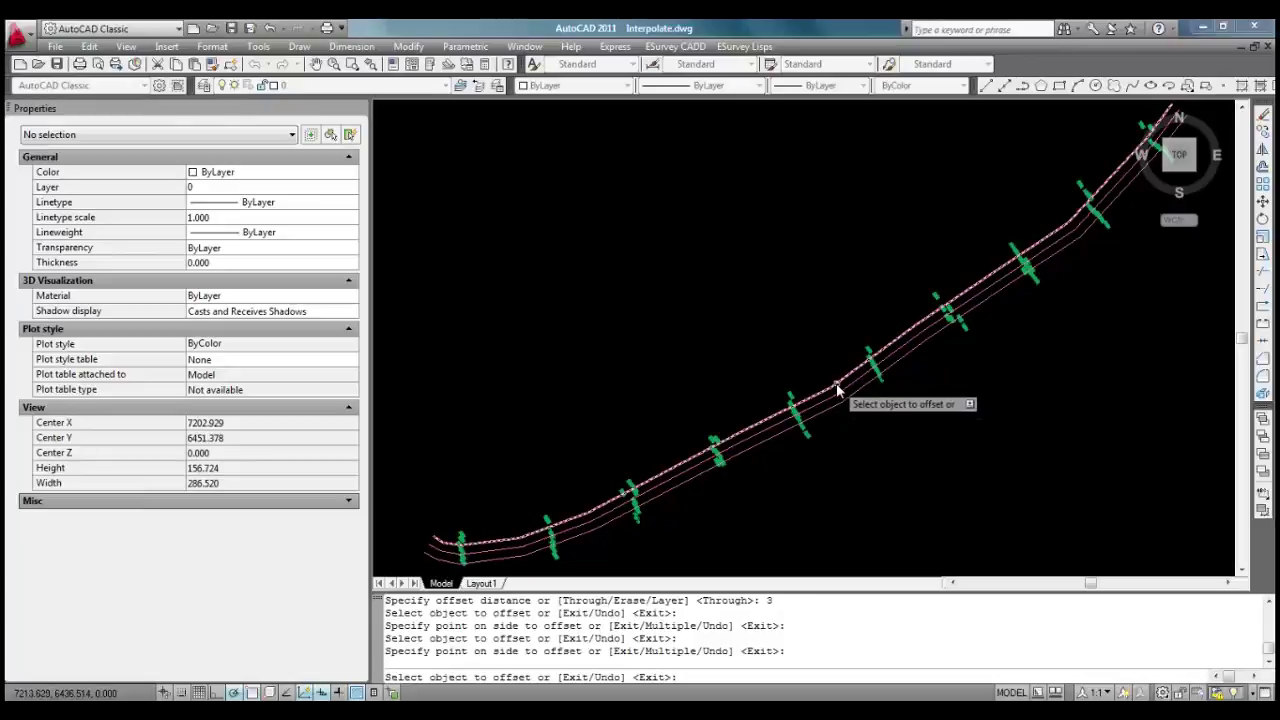
left_click(816, 368)
left_click(852, 412)
left_click(873, 456)
key("Escape")
scroll(814, 392, "up", 6)
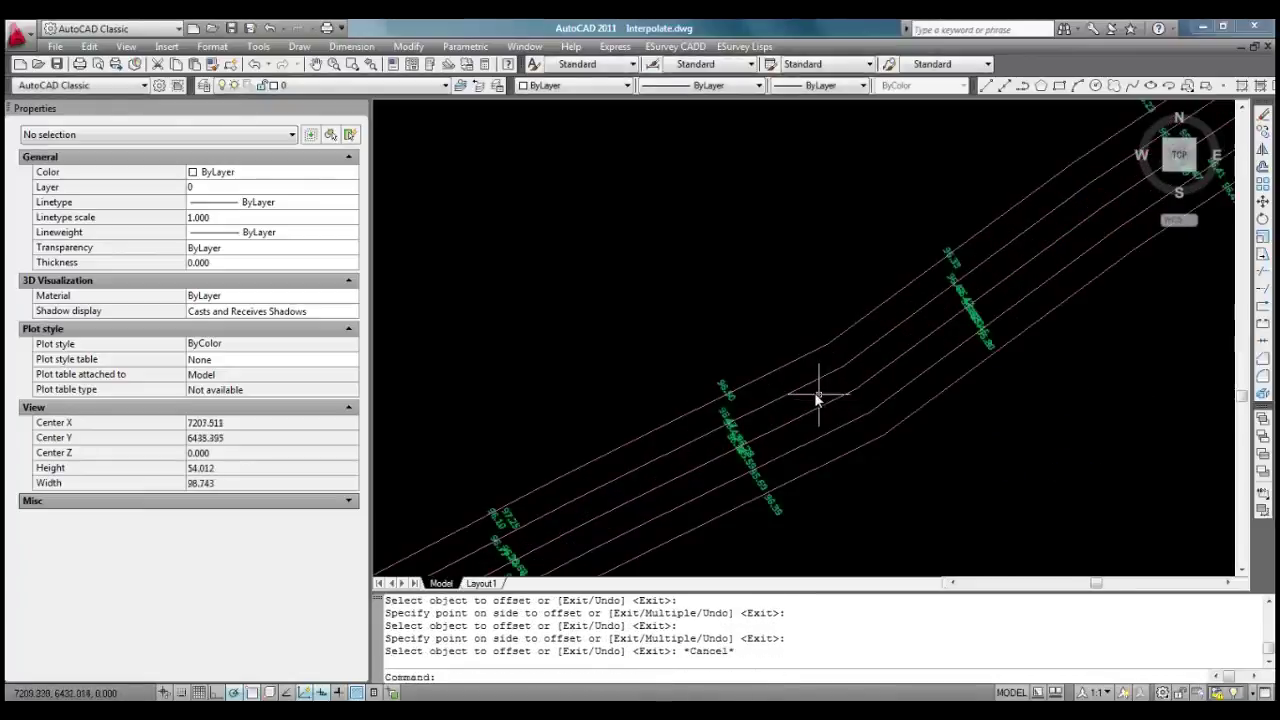
Step: Run MCH with Increment 25 on the alignment to draw chainage cross-section lines
scroll(818, 385, "down", 5)
type("m")
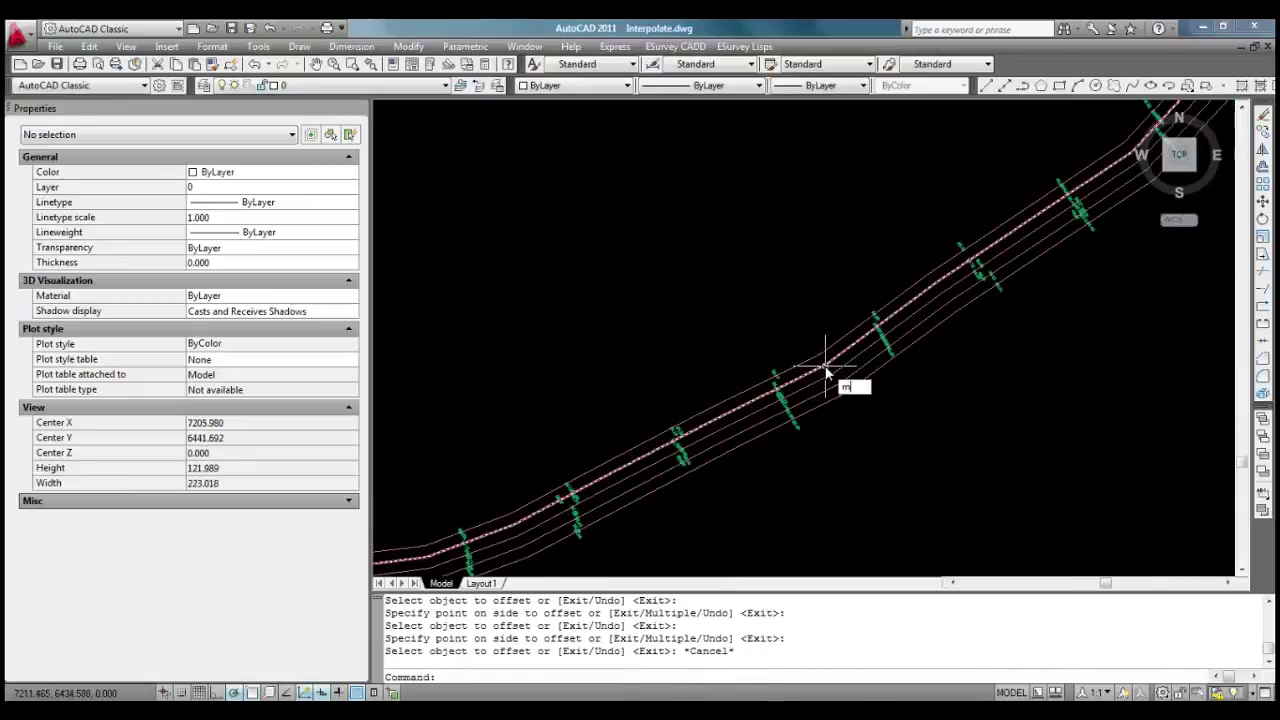
type("ch")
key("Return")
left_click_drag(720, 328, 602, 340)
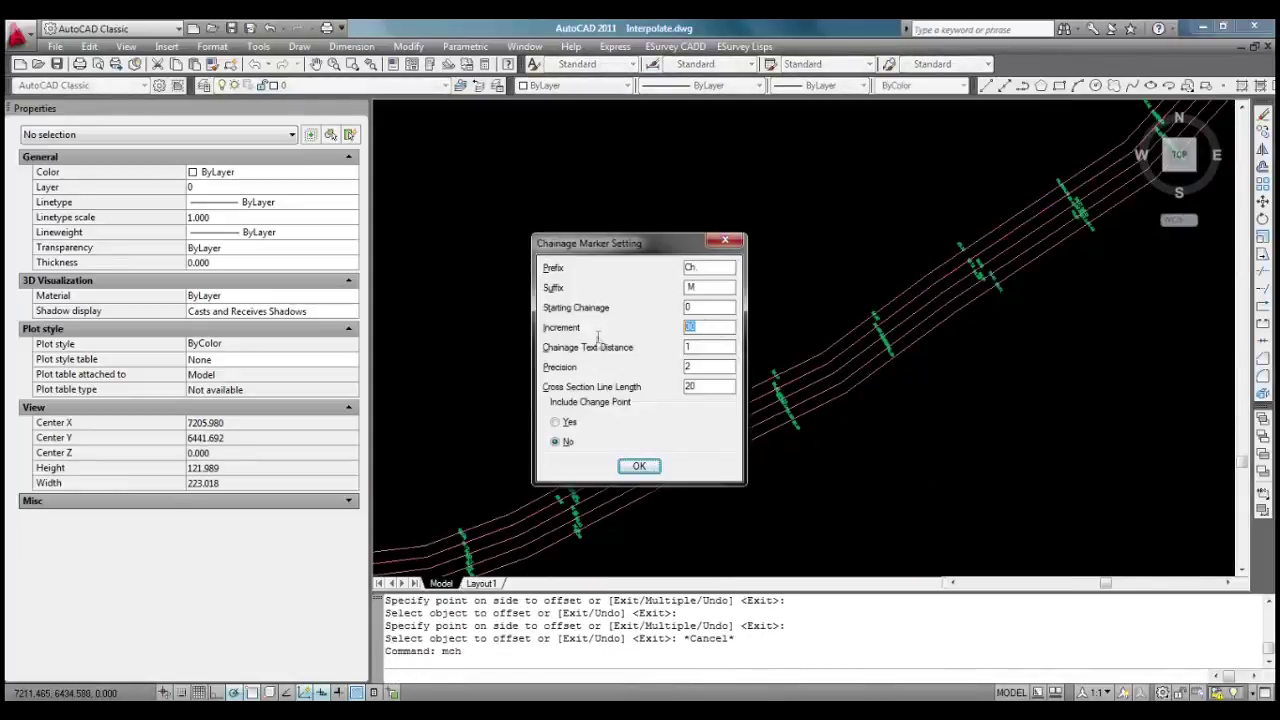
type("25")
left_click(640, 467)
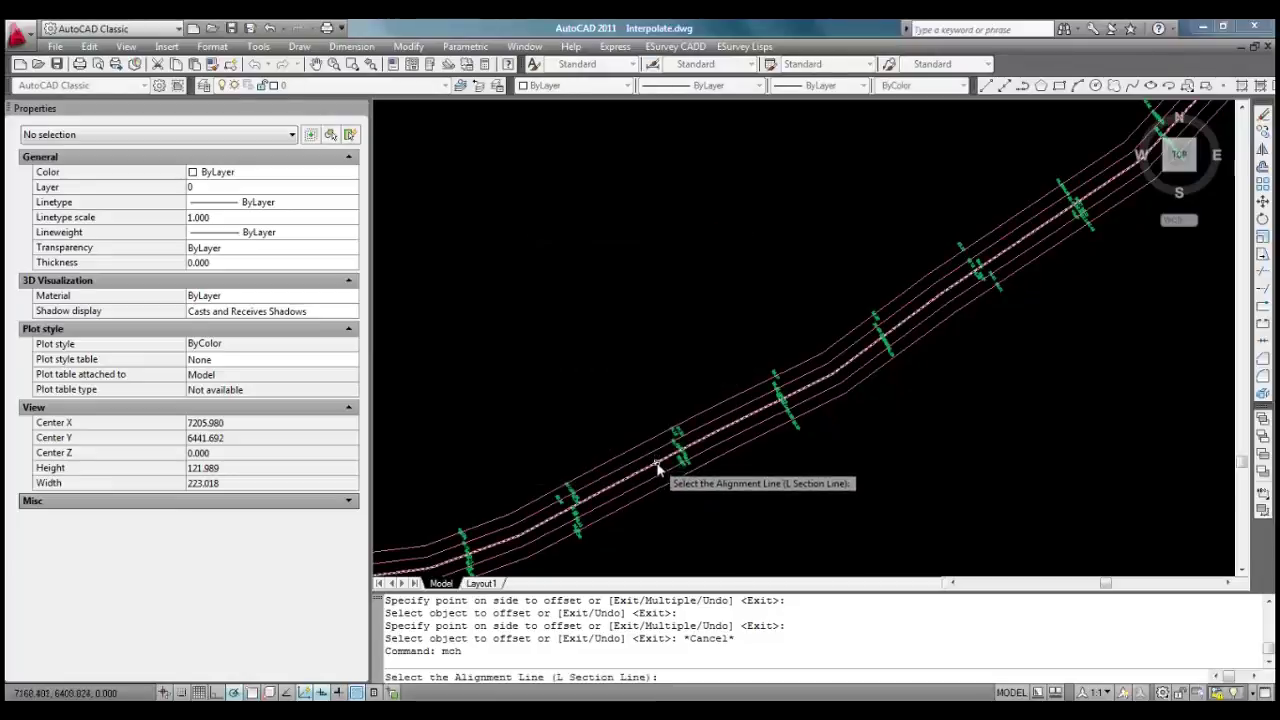
left_click(677, 457)
key("Escape")
left_click(677, 457)
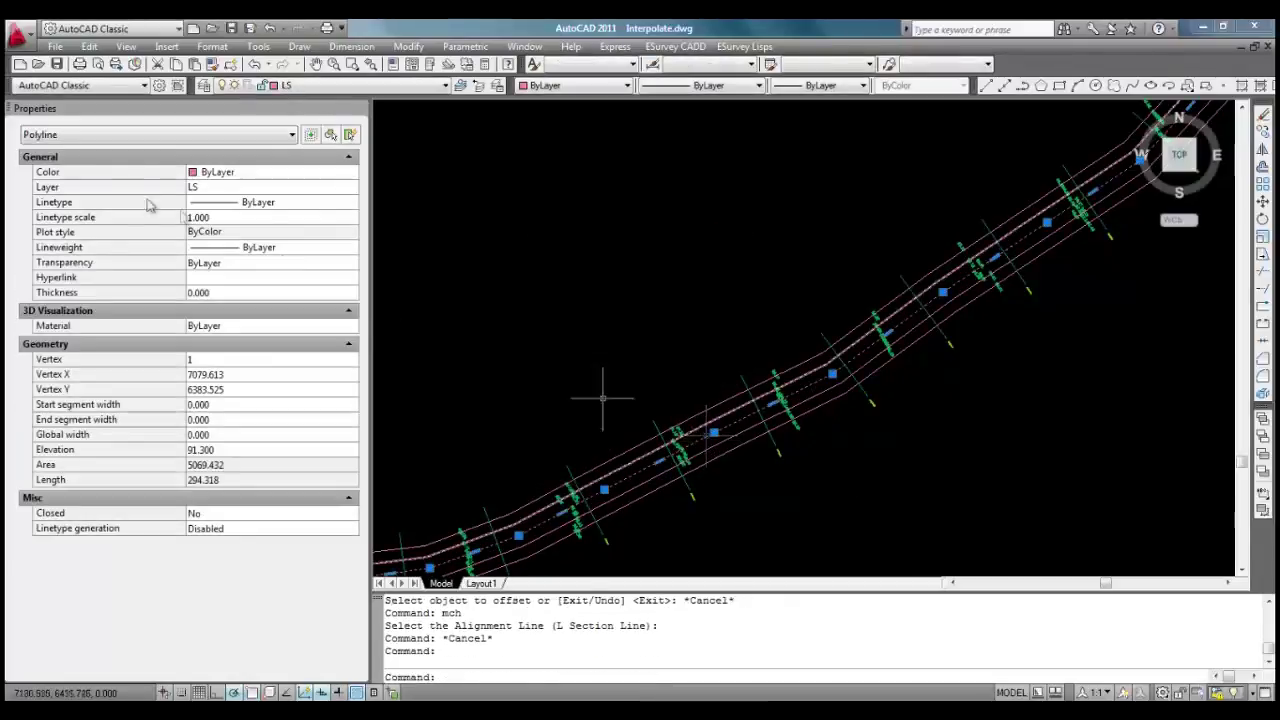
key("Escape")
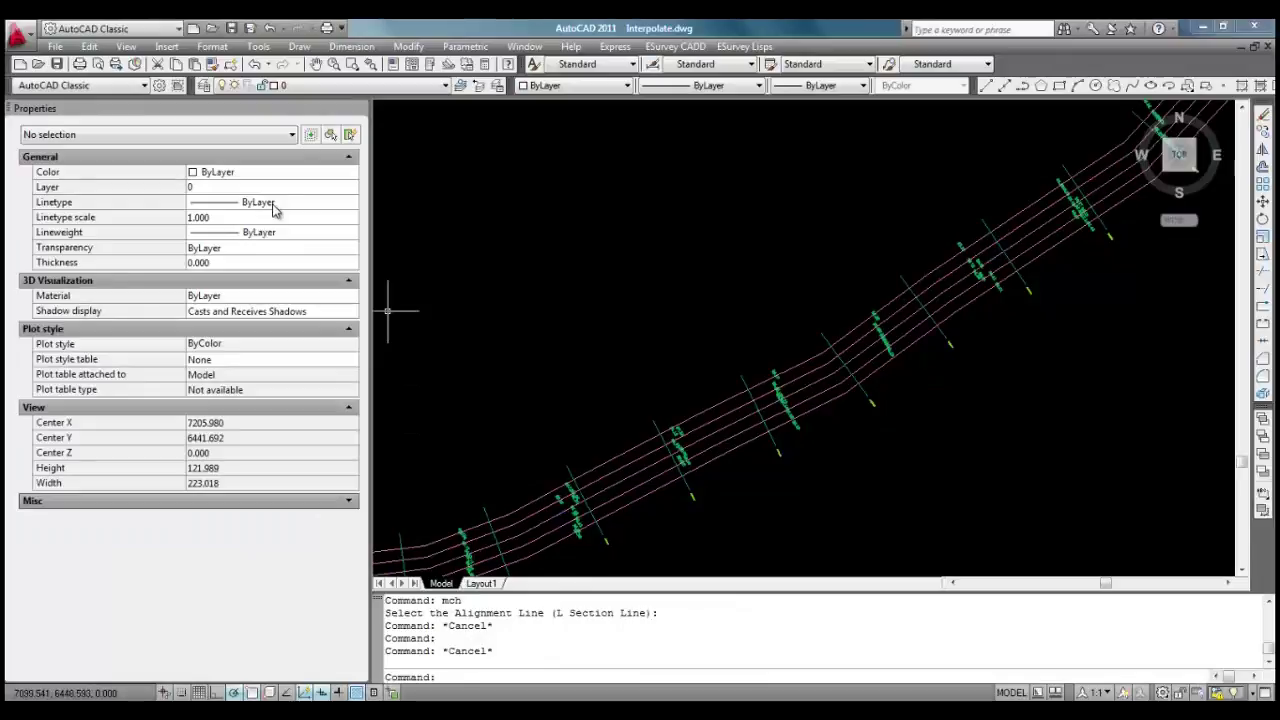
Step: Move the four offset polylines from layer LS to layer Offset
left_click(723, 423)
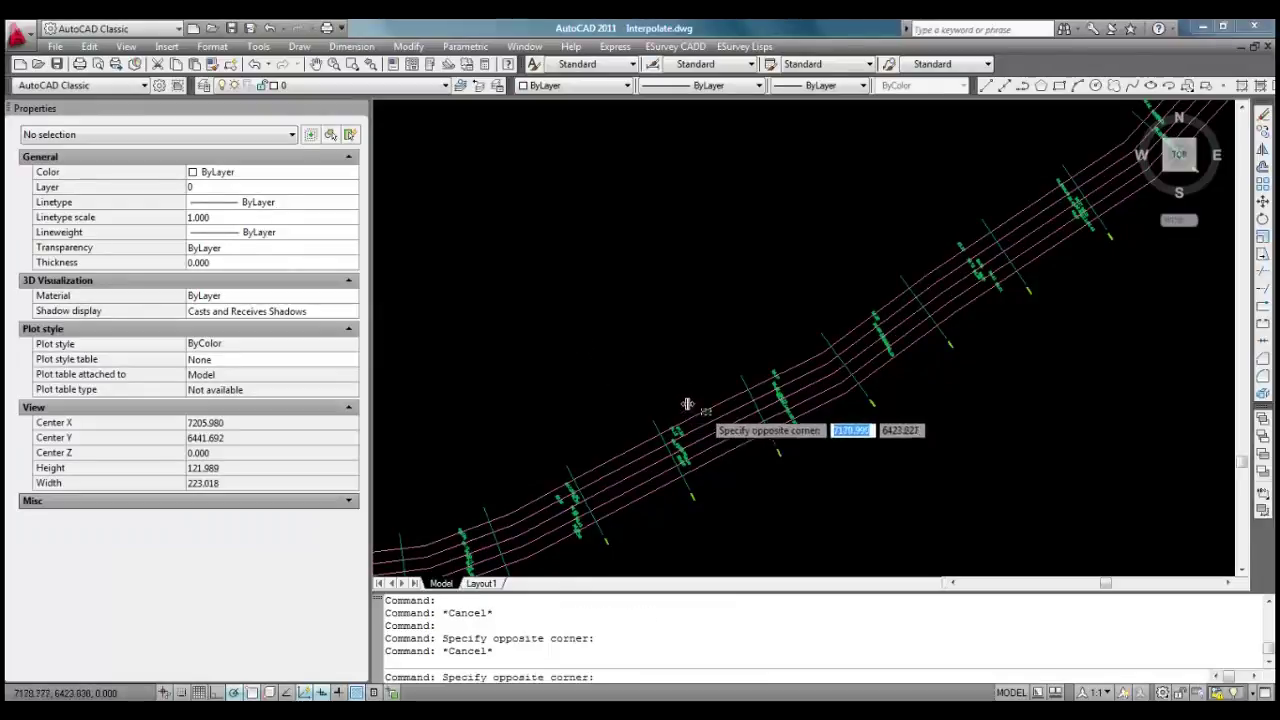
left_click(716, 412)
scroll(716, 412, "up", 2)
left_click(710, 401)
left_click(766, 443)
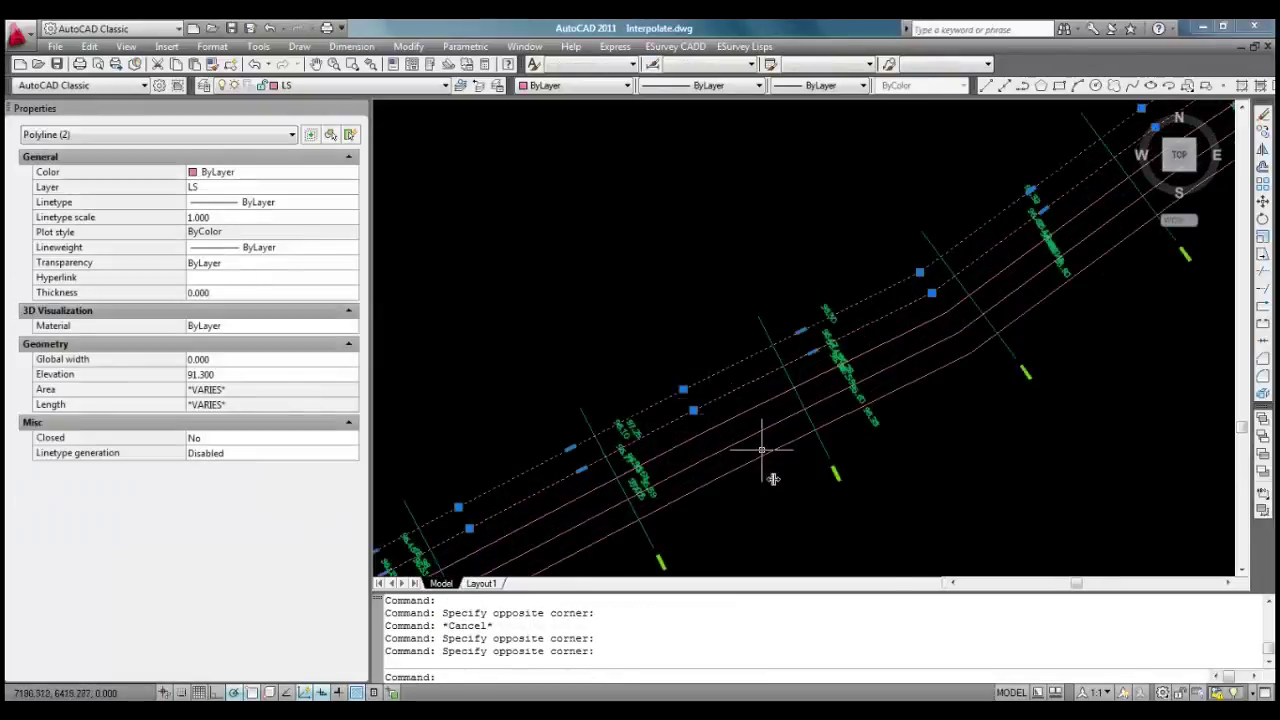
left_click(768, 470)
left_click(739, 431)
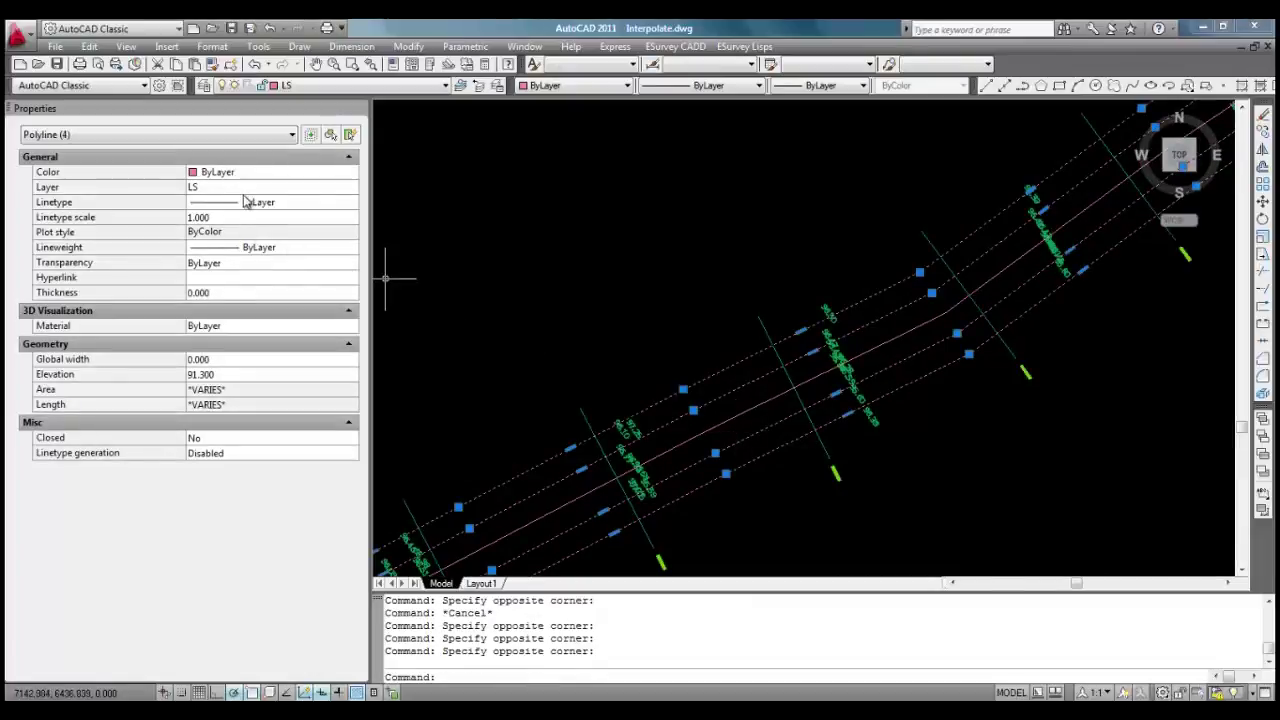
left_click(251, 200)
left_click(250, 188)
left_click(250, 188)
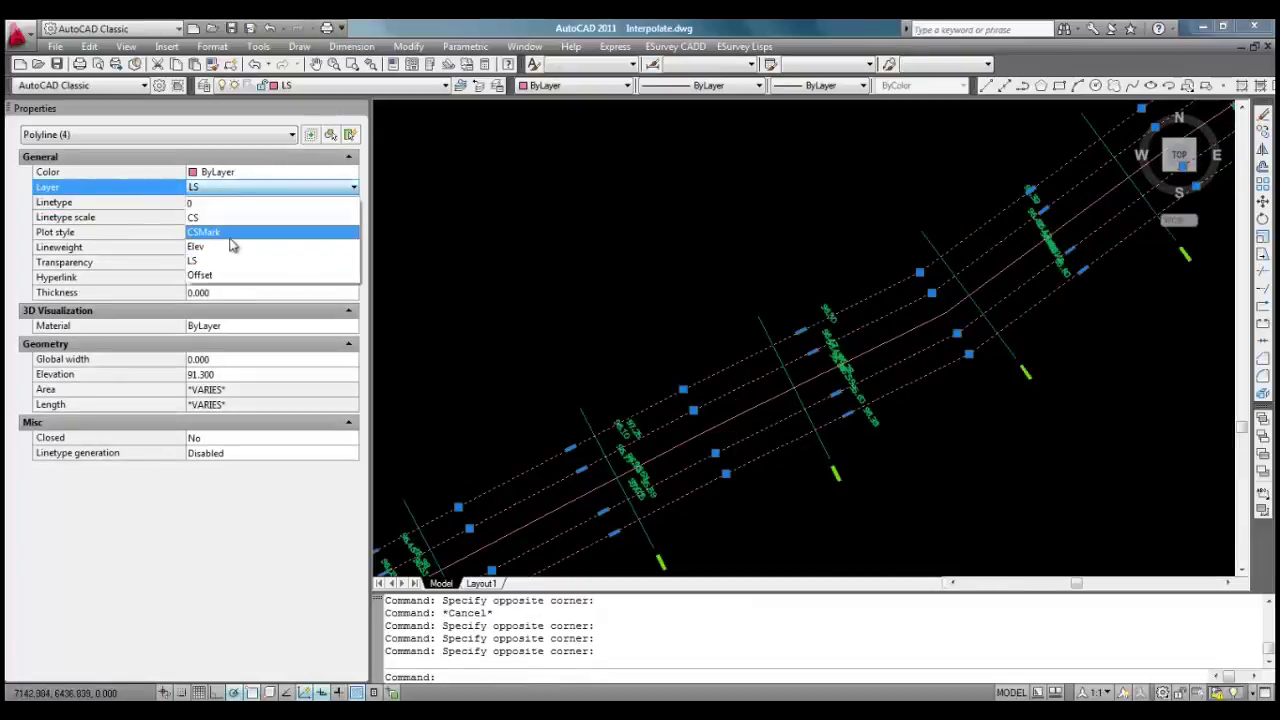
left_click(222, 276)
key("Escape")
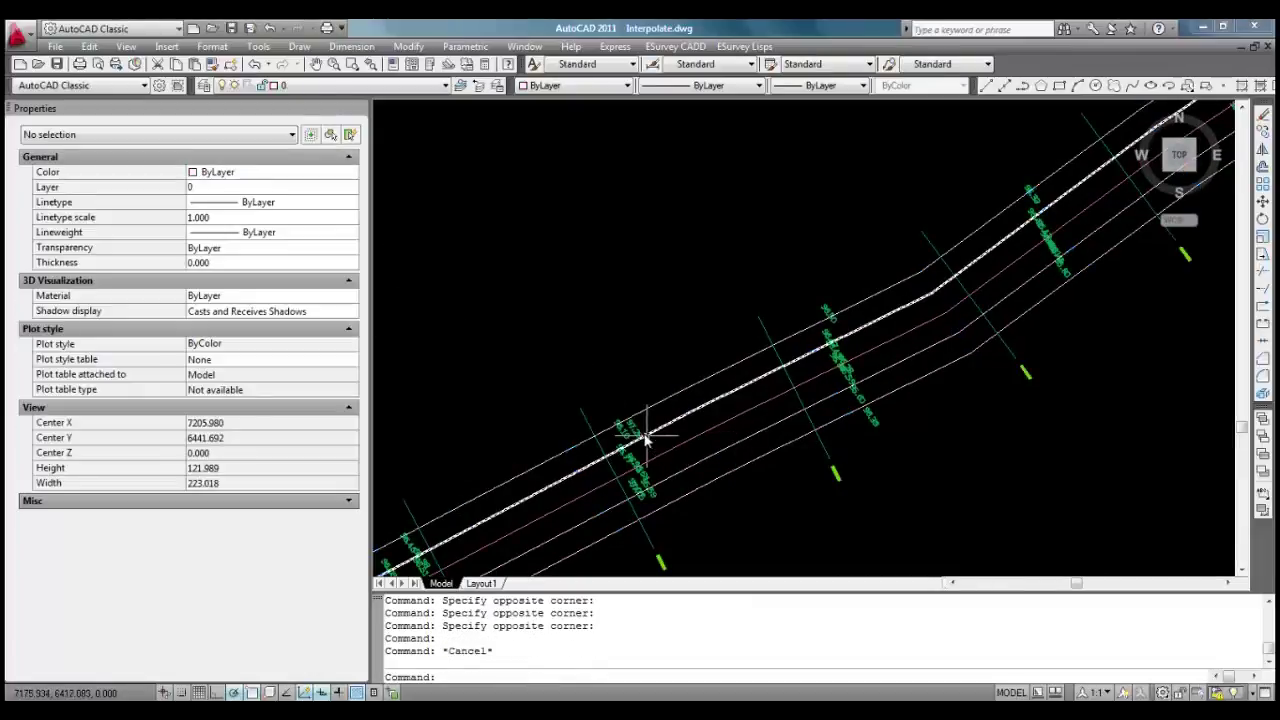
Step: Check an elevation label's properties, then zoom extents to show the whole alignment
left_click(638, 432)
key("Escape")
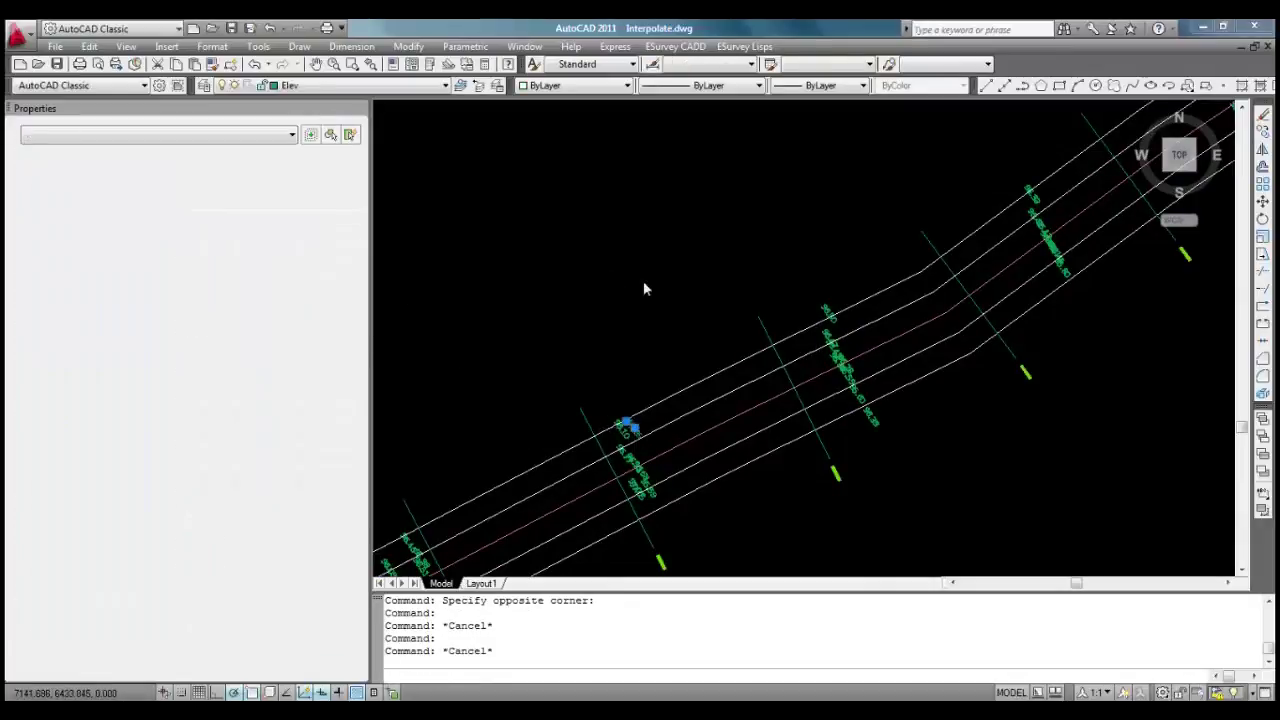
scroll(644, 283, "down", 2)
type("ze")
key("Return")
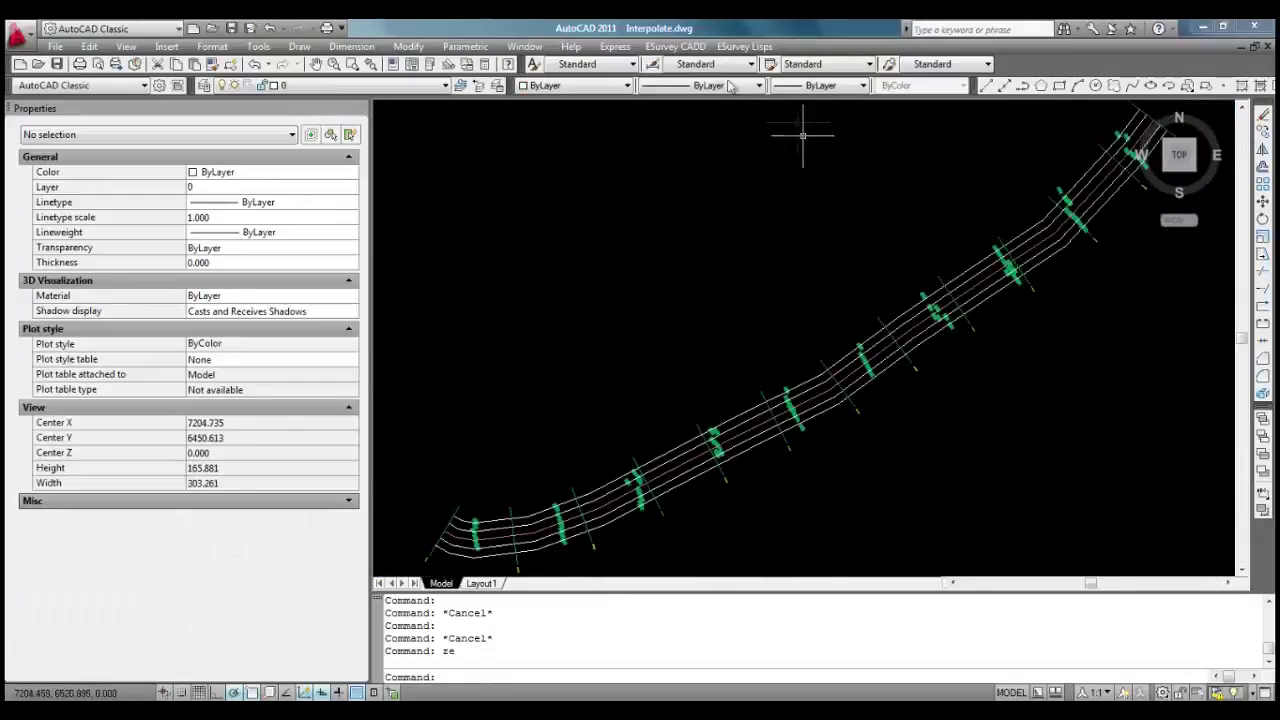
Step: Launch ESurvey CADD's ITI interpolation at CS and LS/offset line intersection points
left_click(678, 47)
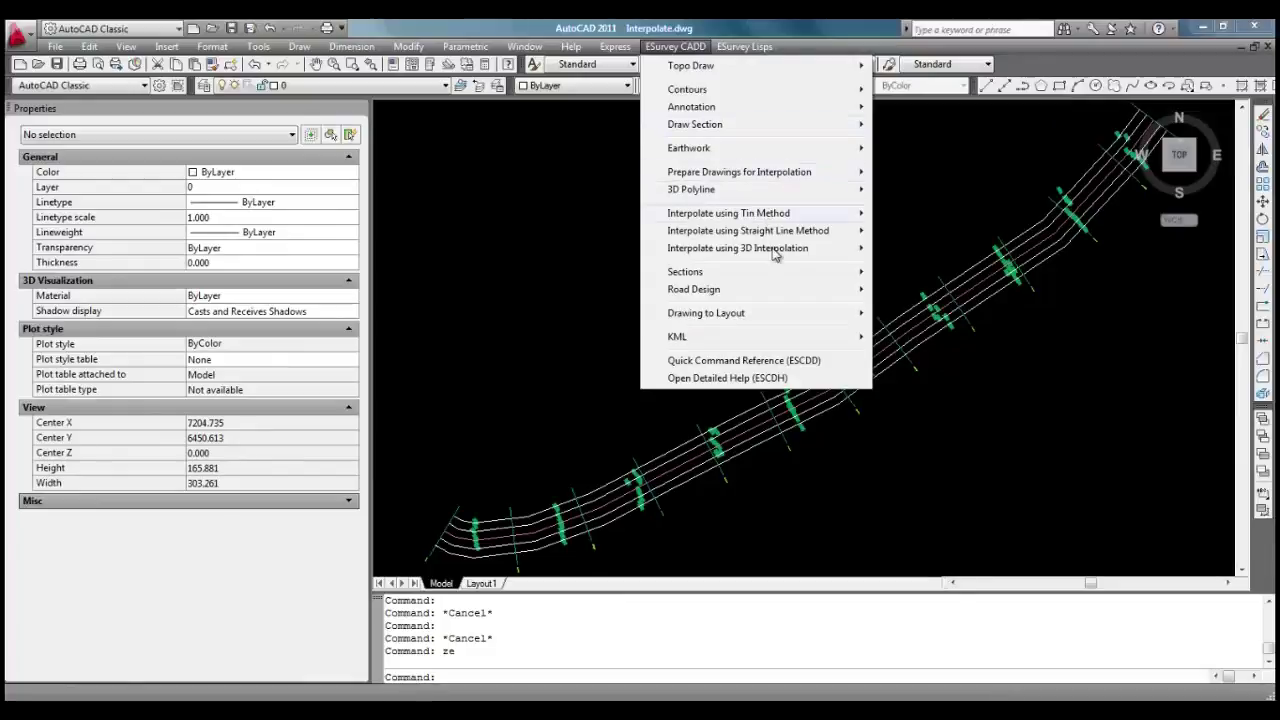
mouse_move(815, 220)
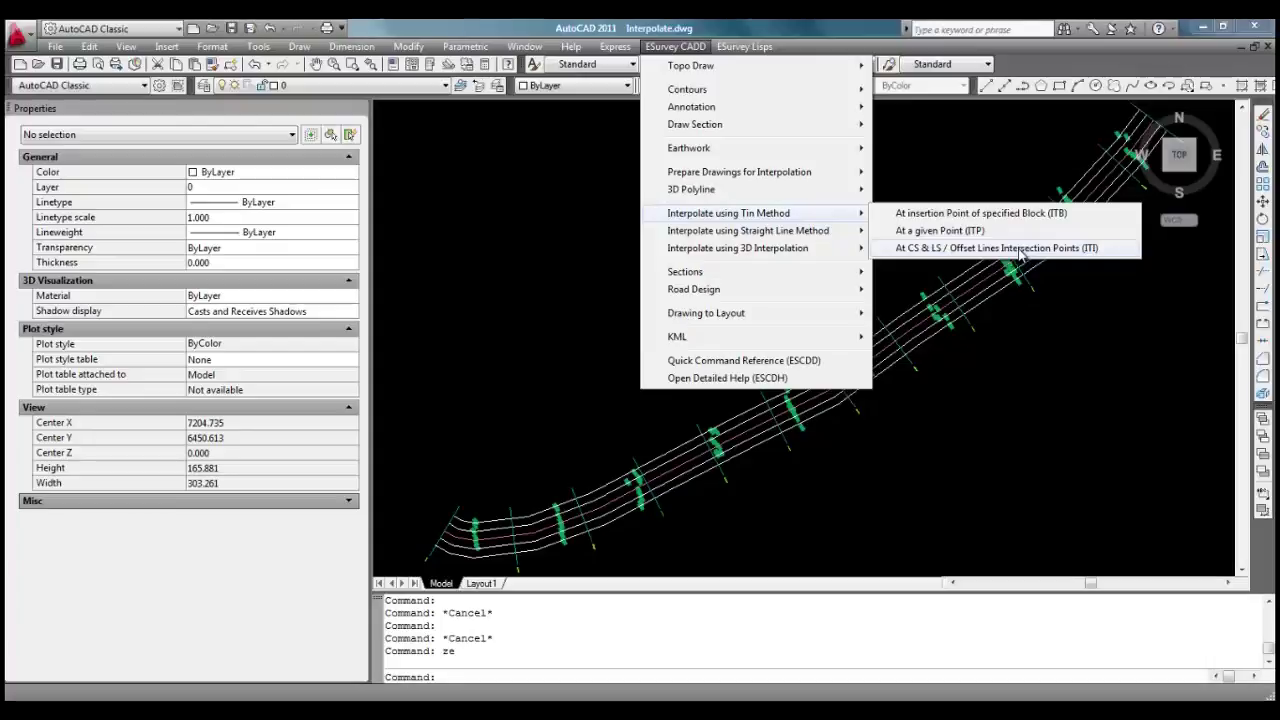
left_click(1019, 250)
scroll(705, 305, "down", 5)
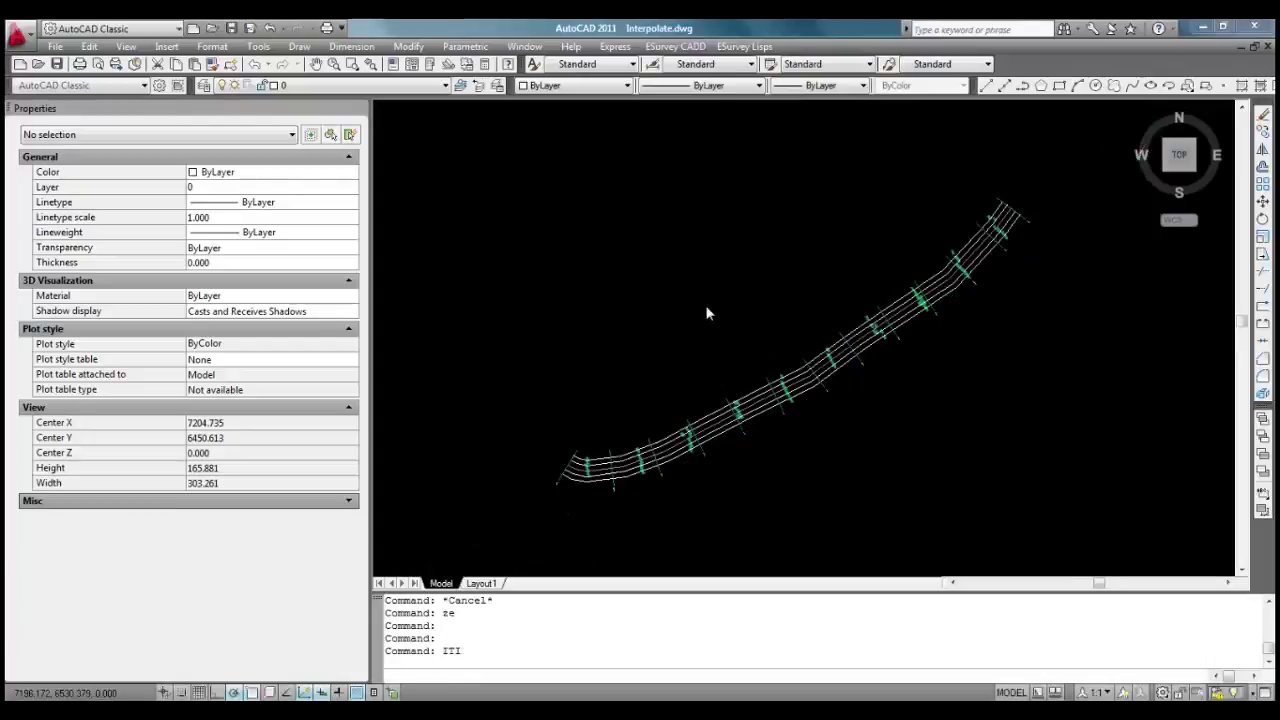
Step: Window-select the 13 CS lines to label 65 intersections, then zoom in to check values like 96.672
left_click(605, 228)
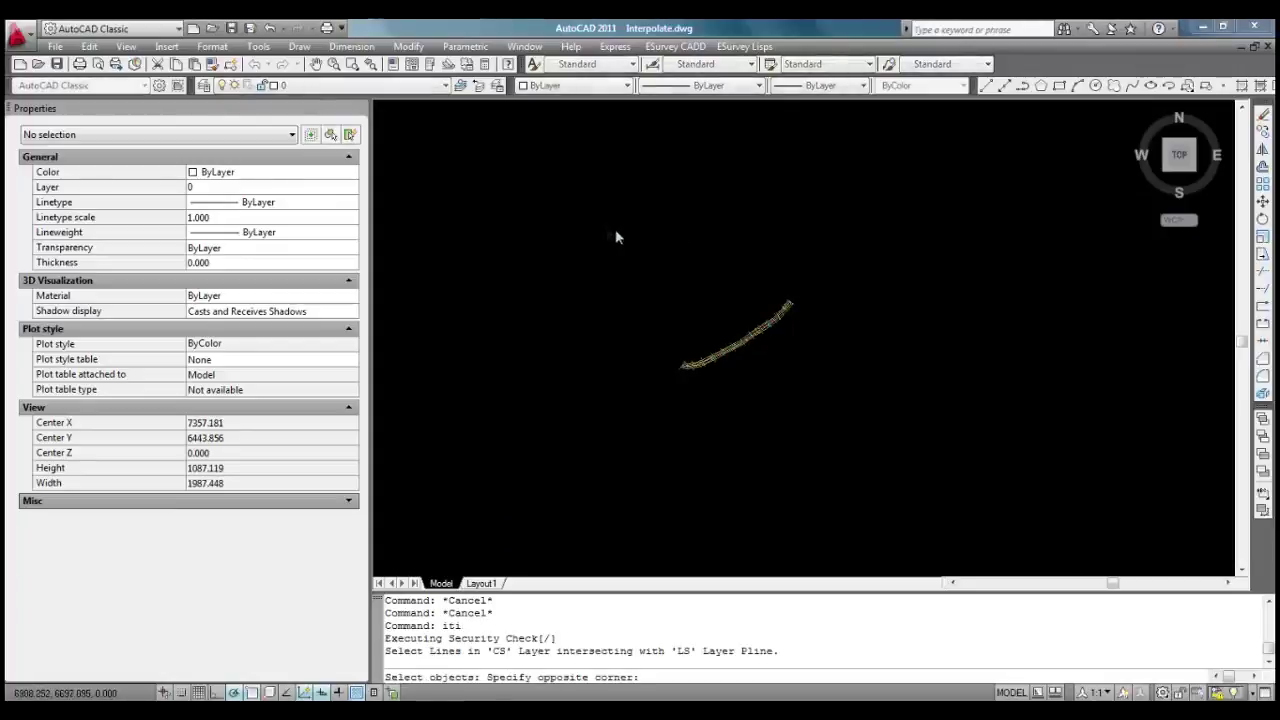
left_click(834, 425)
key("Return")
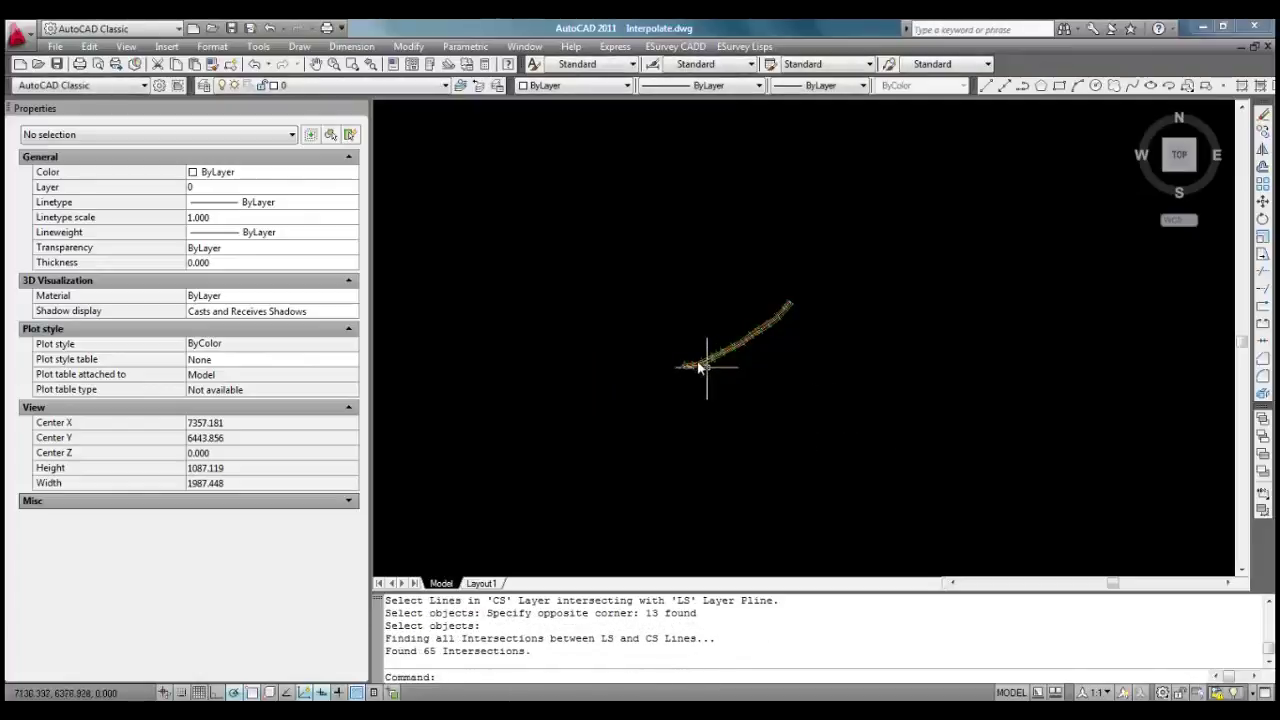
scroll(694, 364, "up", 2)
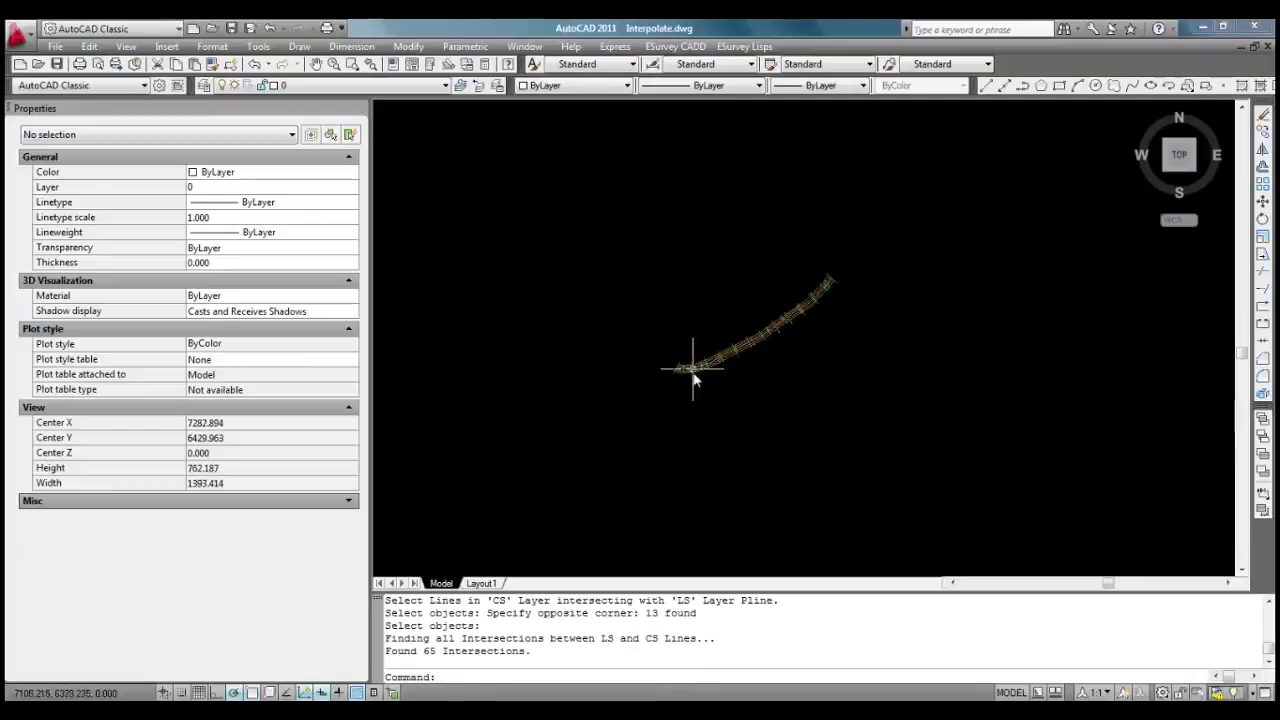
scroll(696, 368, "up", 8)
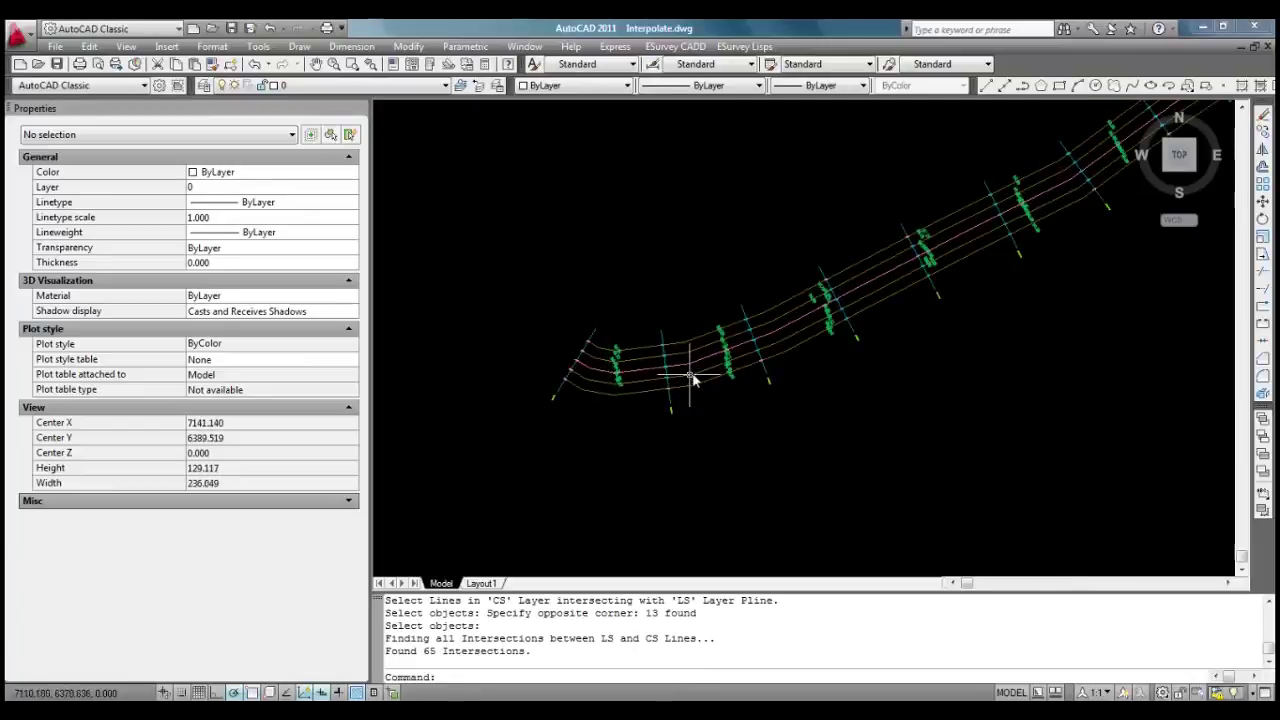
scroll(698, 378, "up", 2)
scroll(597, 366, "up", 13)
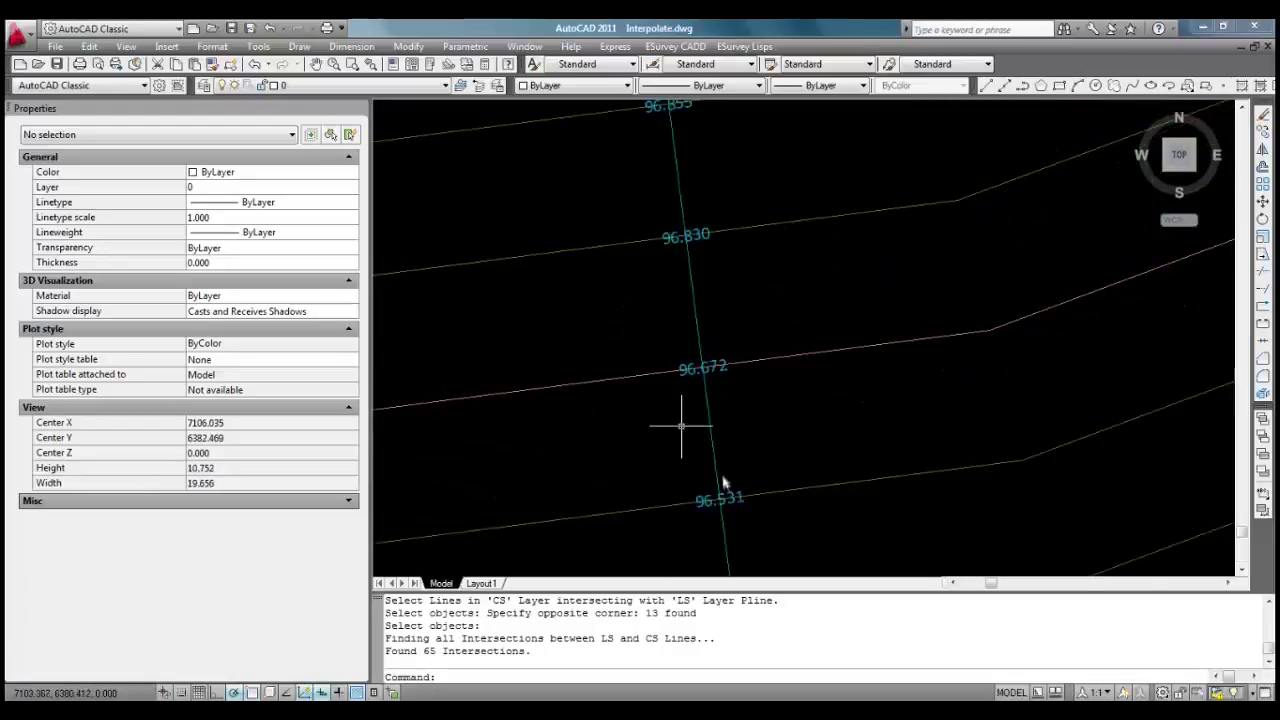
scroll(724, 515, "up", 2)
scroll(486, 471, "down", 9)
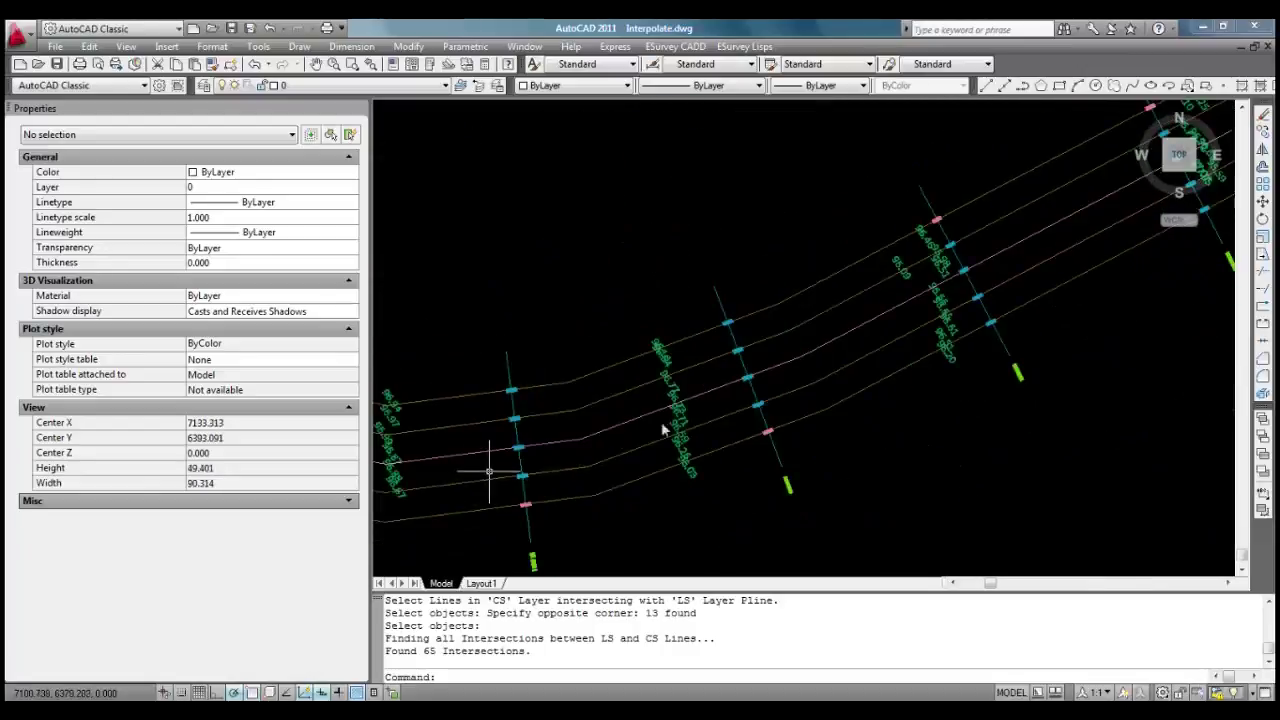
scroll(798, 375, "up", 5)
scroll(423, 480, "down", 9)
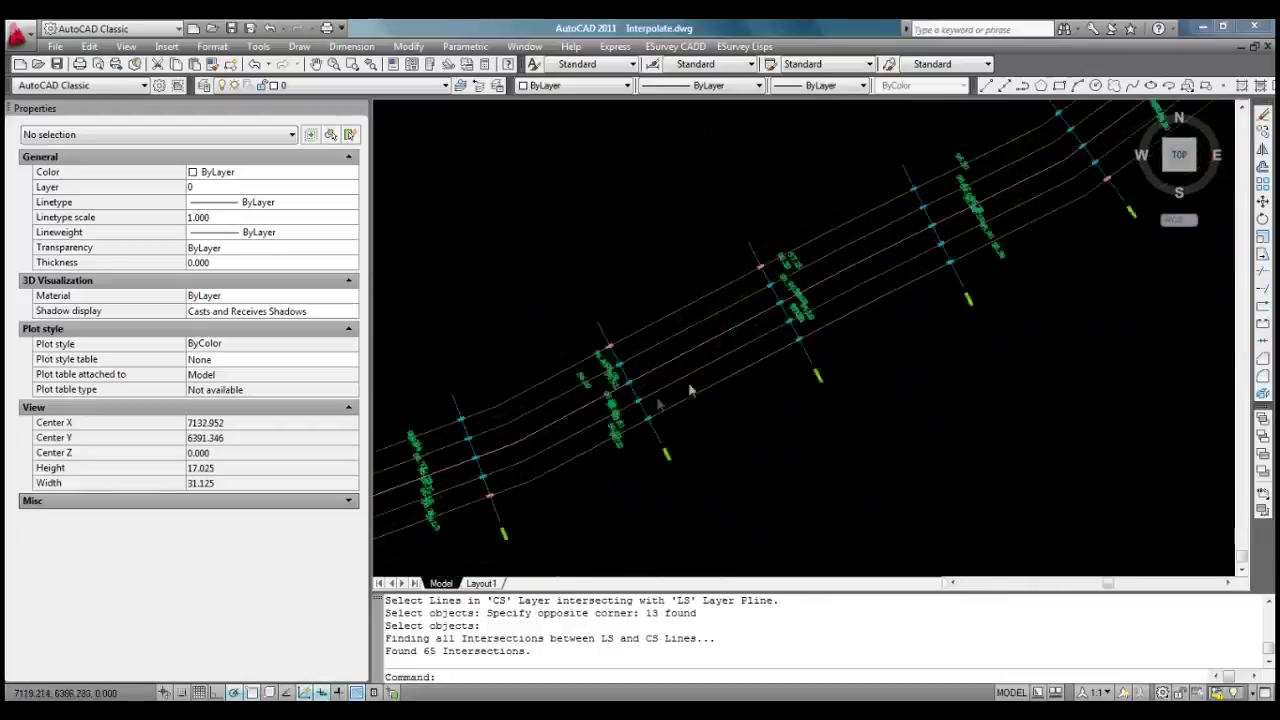
scroll(760, 322, "up", 7)
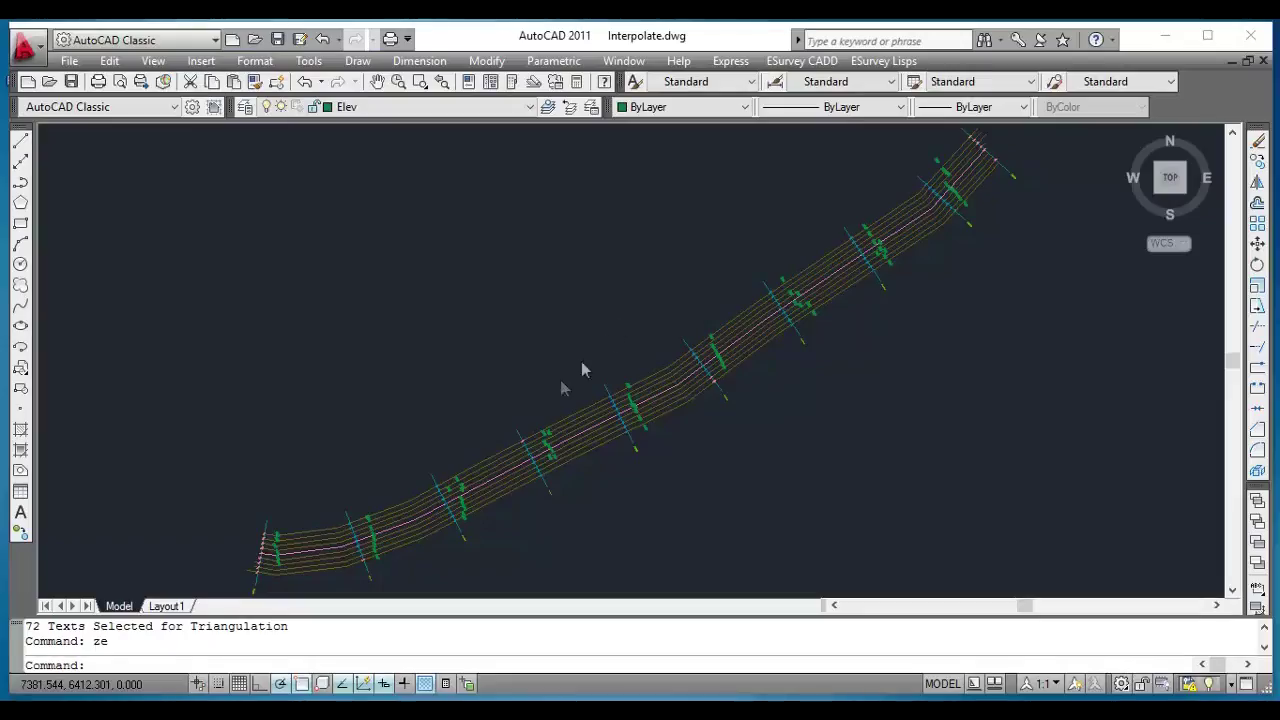
scroll(565, 415, "up", 3)
scroll(478, 452, "up", 4)
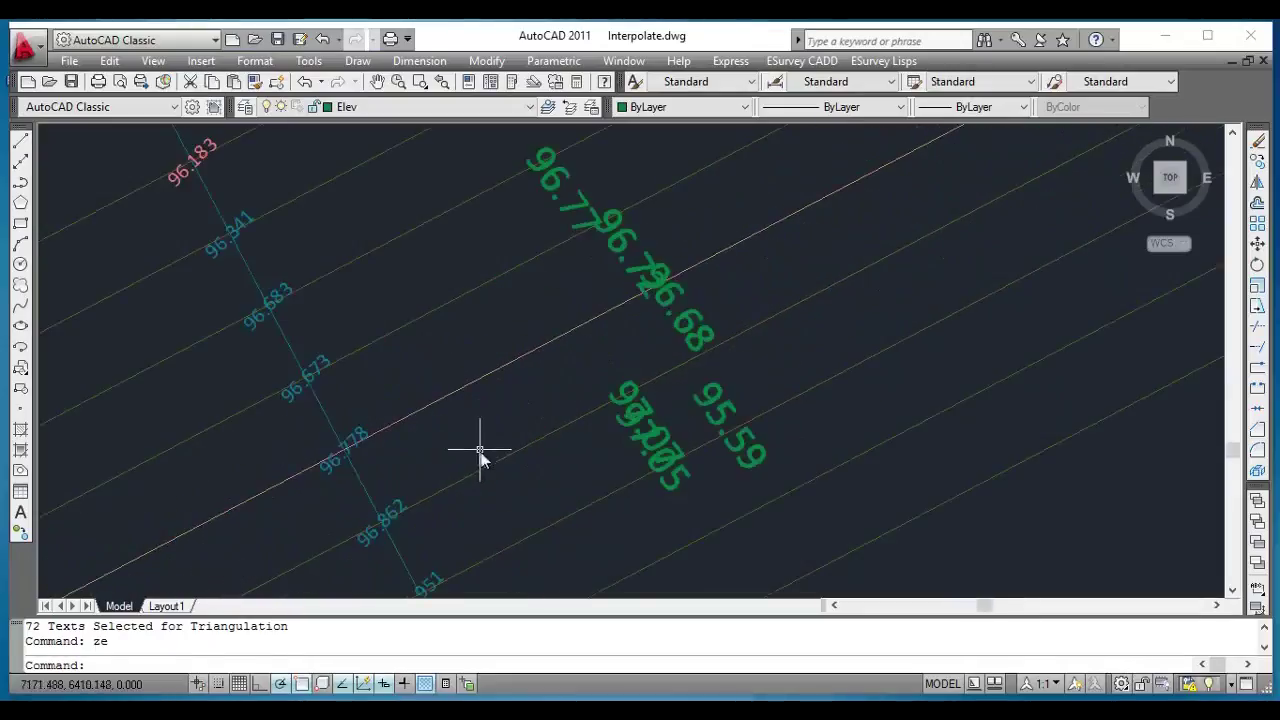
scroll(760, 242, "down", 5)
scroll(450, 376, "up", 5)
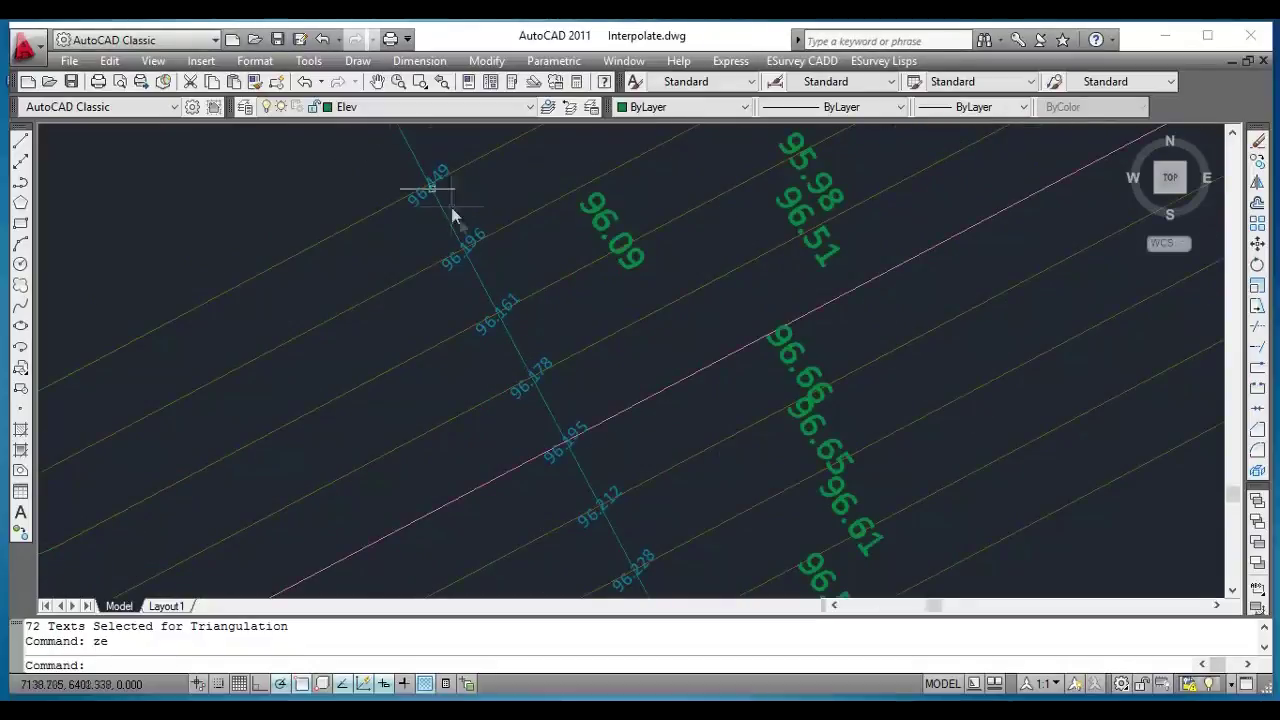
left_click(531, 396)
left_click(520, 397)
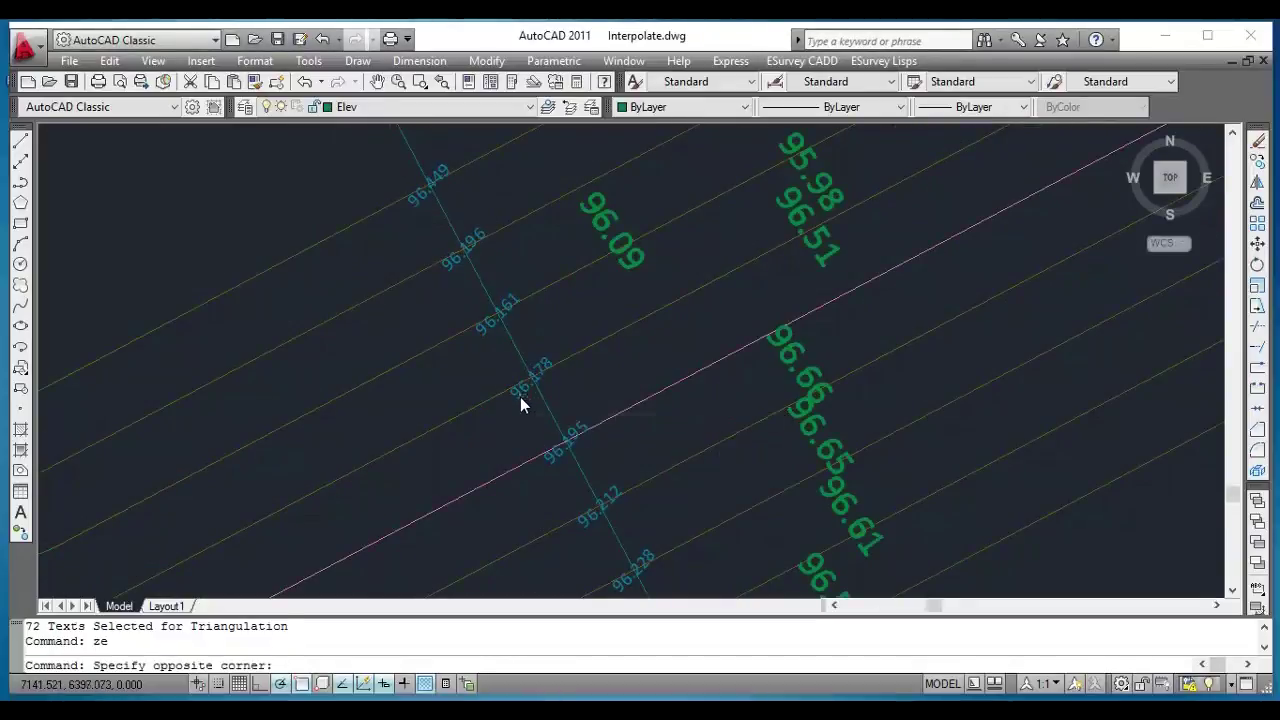
key("Escape")
scroll(786, 166, "down", 5)
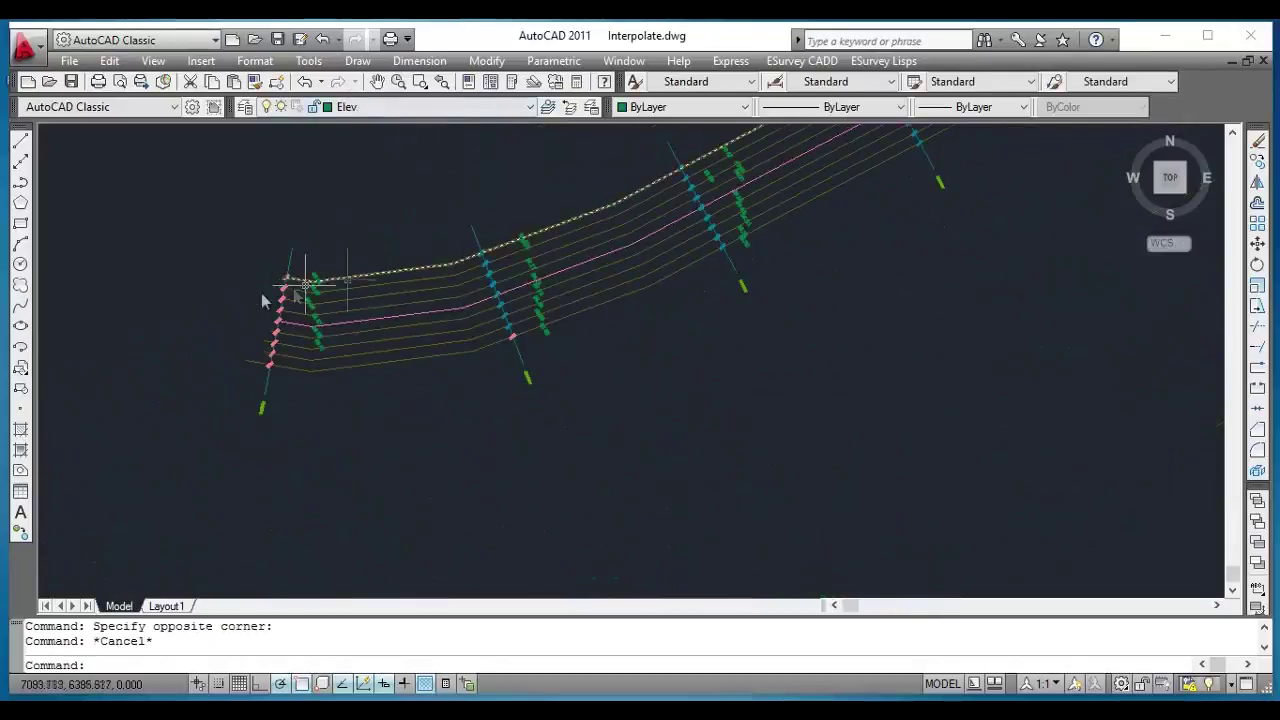
scroll(363, 293, "up", 5)
left_click(407, 268)
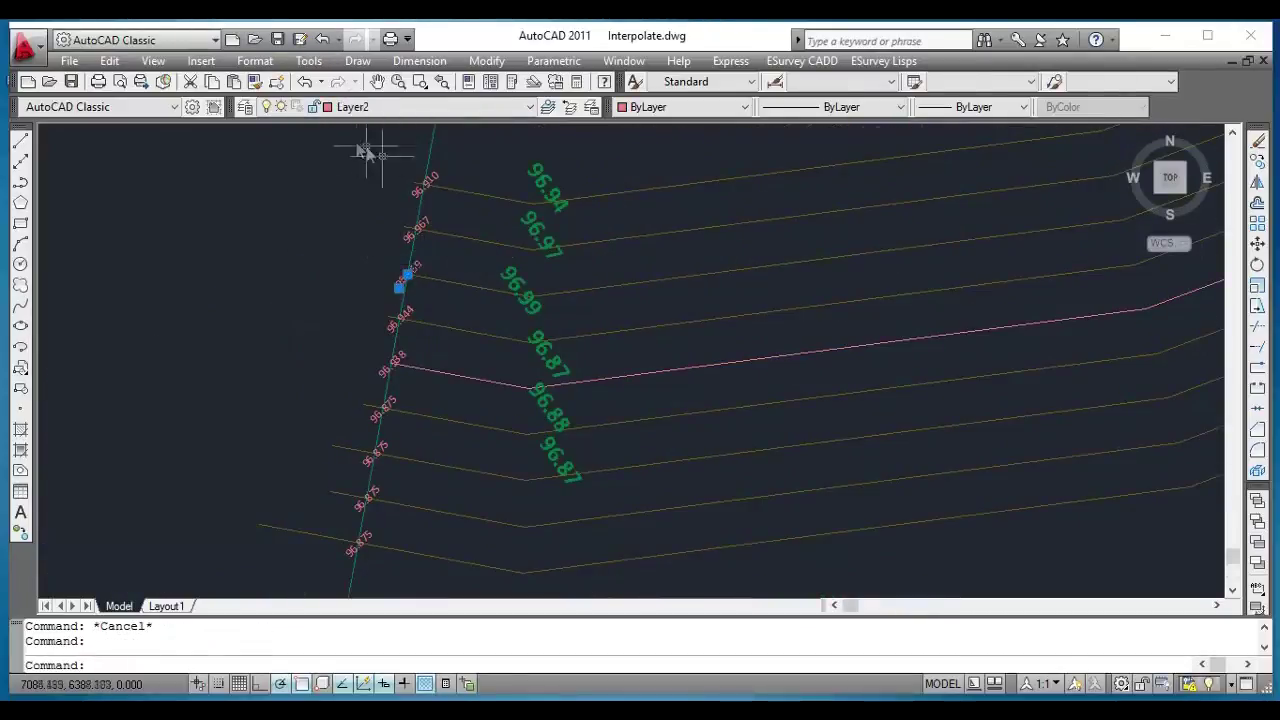
scroll(397, 300, "up", 4)
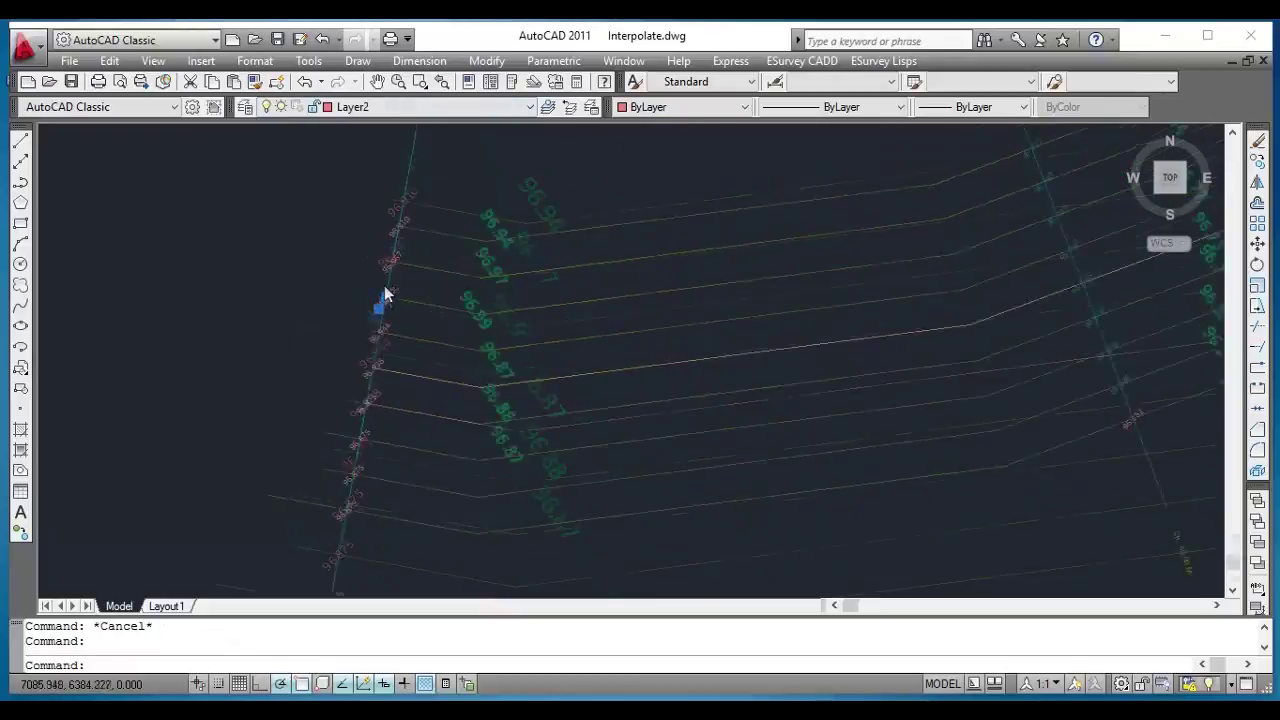
scroll(263, 381, "down", 4)
scroll(737, 420, "up", 4)
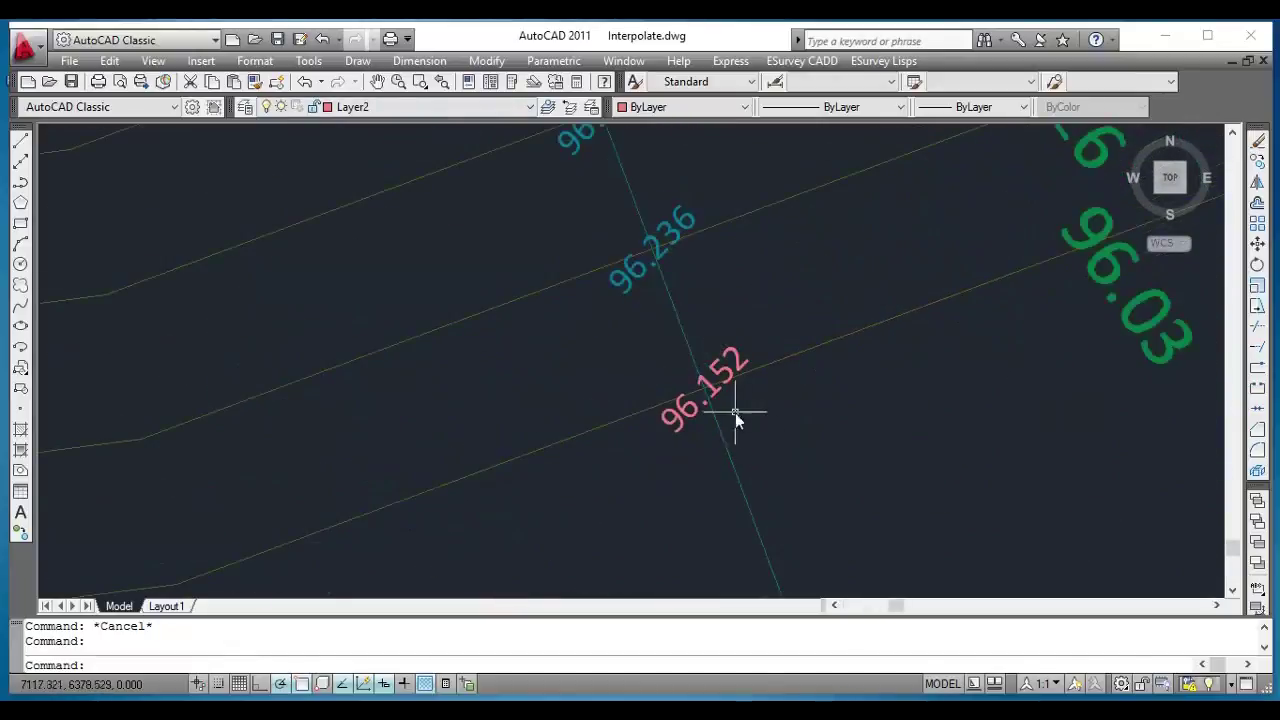
scroll(846, 509, "down", 3)
scroll(763, 480, "down", 3)
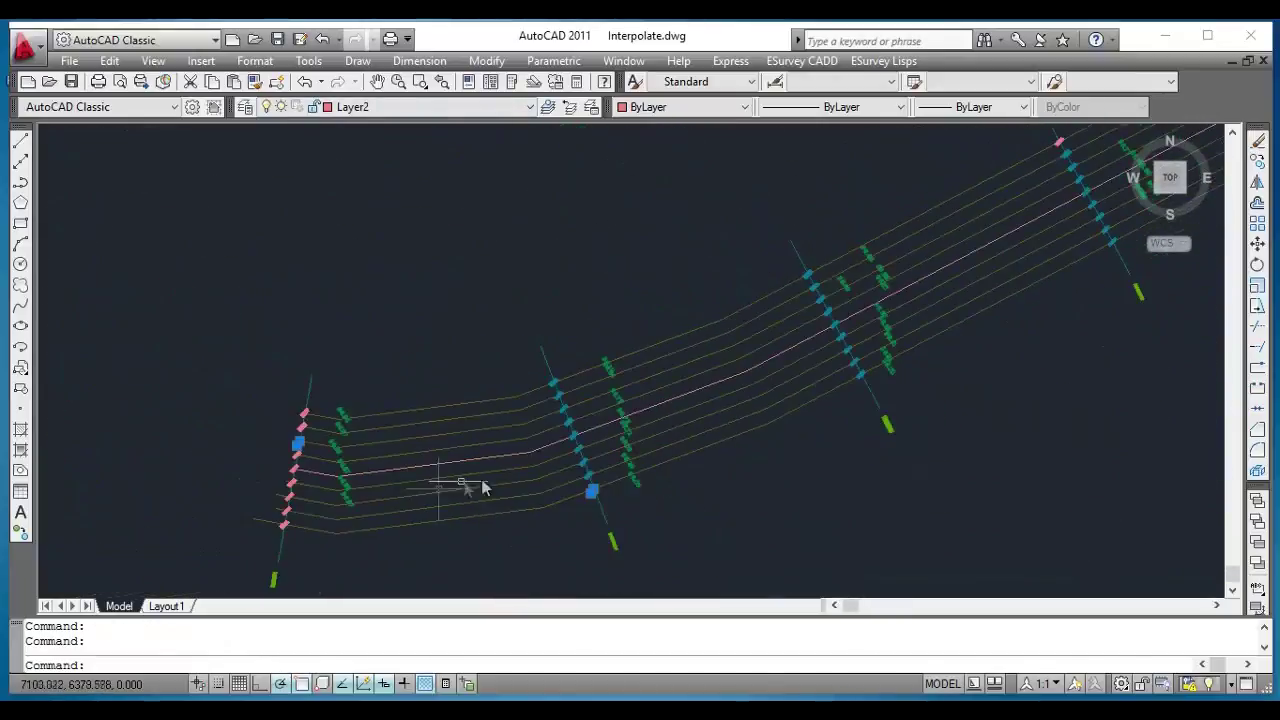
key("Escape")
scroll(593, 502, "up", 5)
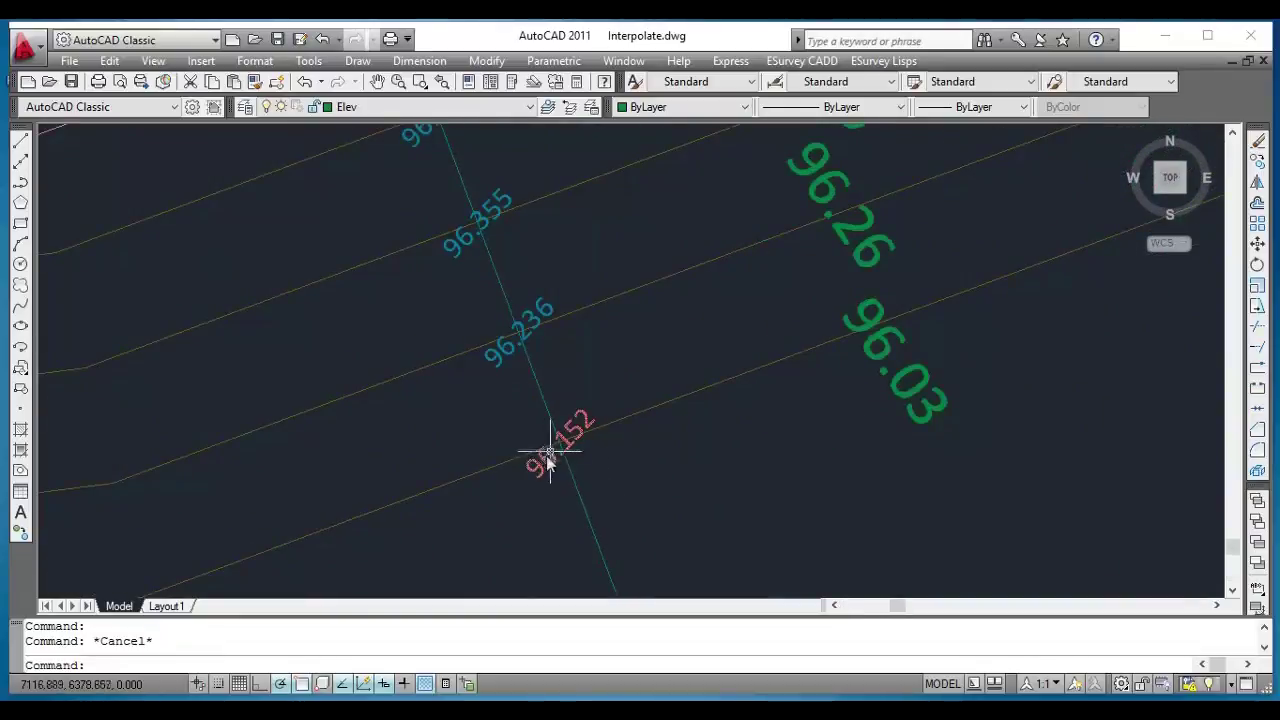
scroll(500, 491, "down", 3)
scroll(414, 409, "down", 3)
scroll(414, 409, "up", 5)
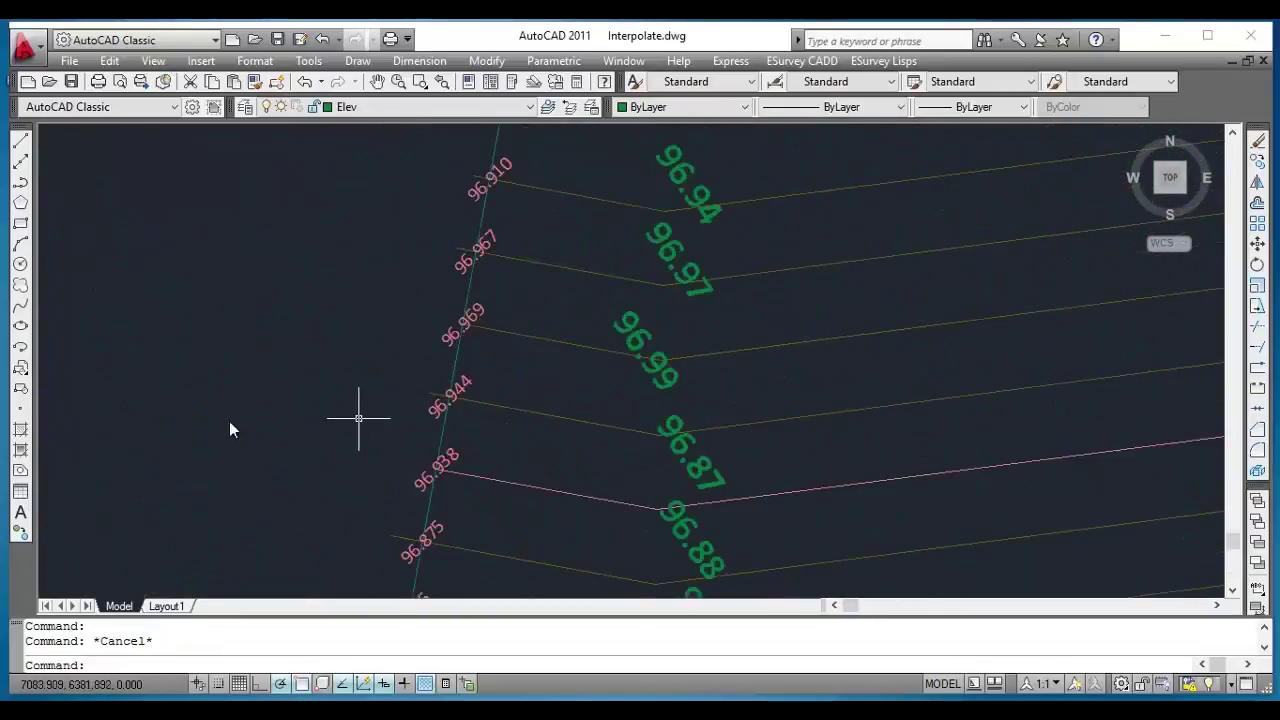
scroll(229, 425, "down", 5)
scroll(443, 343, "up", 3)
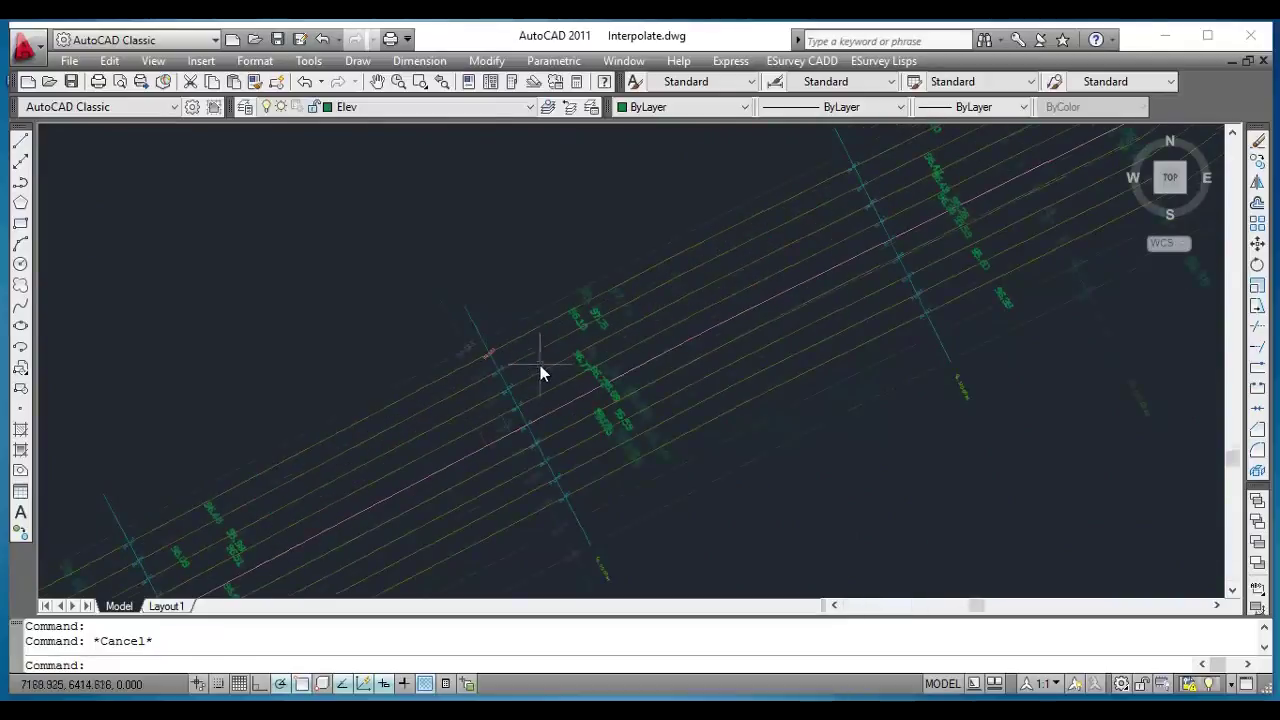
scroll(540, 365, "up", 5)
scroll(360, 366, "down", 7)
scroll(448, 387, "down", 3)
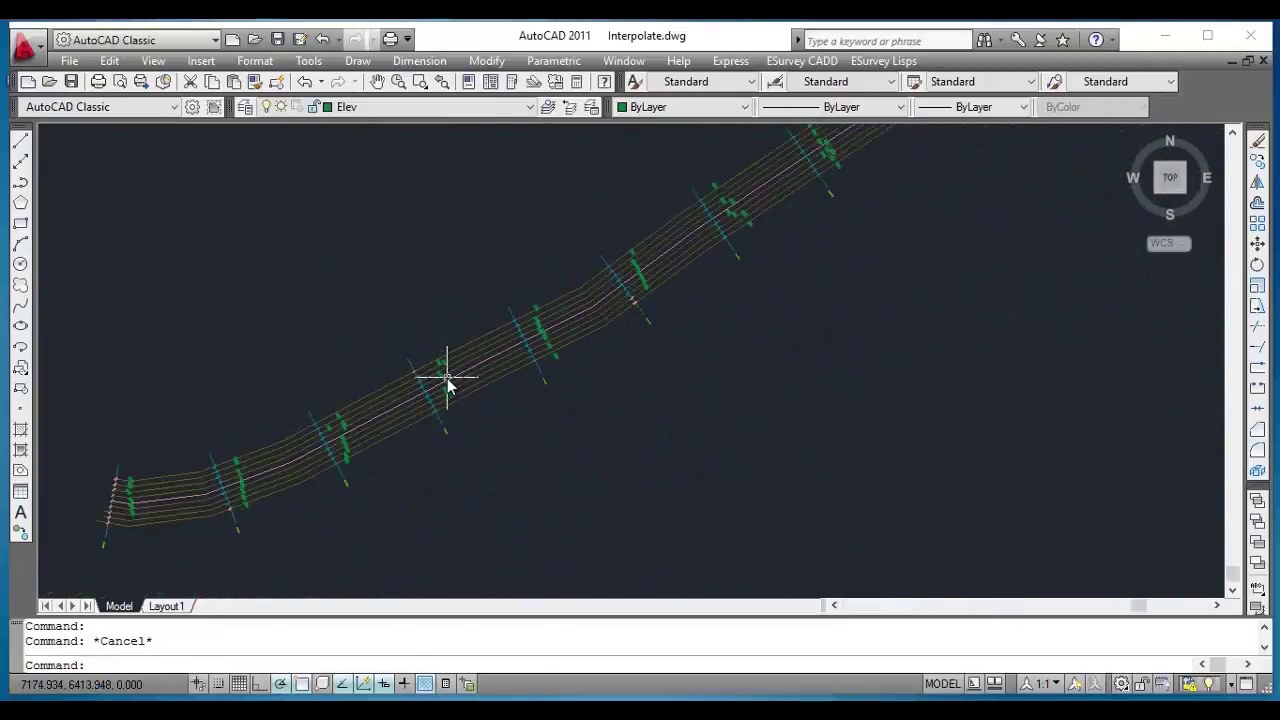